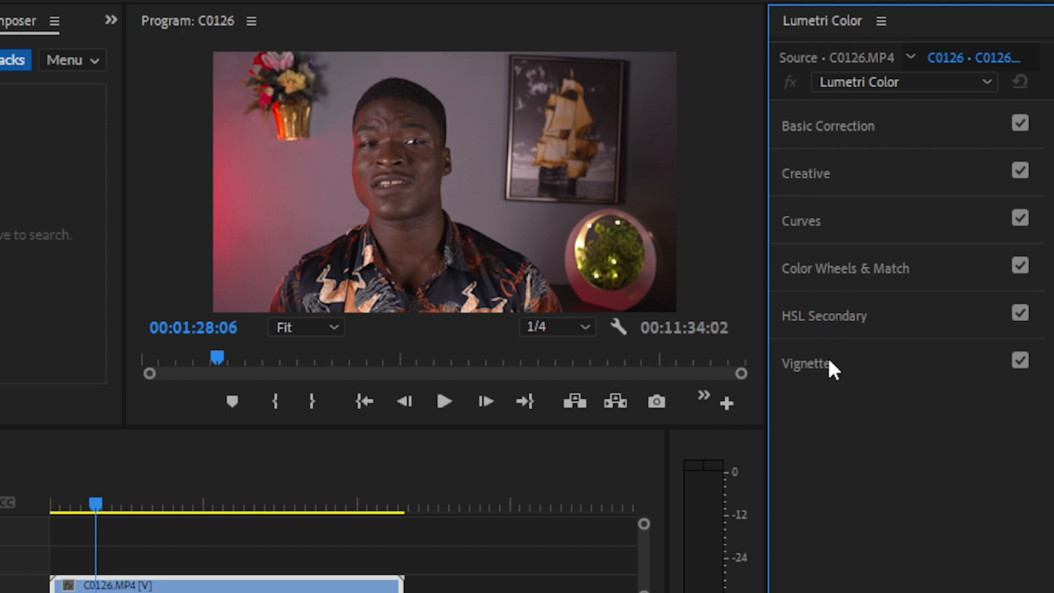
Open the Basic Correction settings for clip C0126.MP4 and apply the Auto correction
click(851, 126)
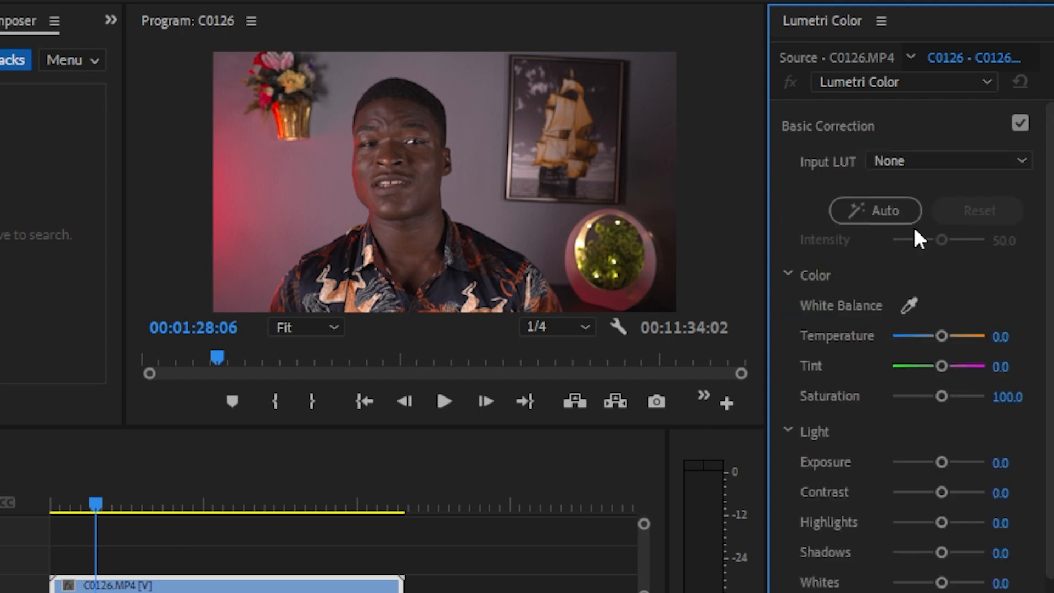
click(884, 210)
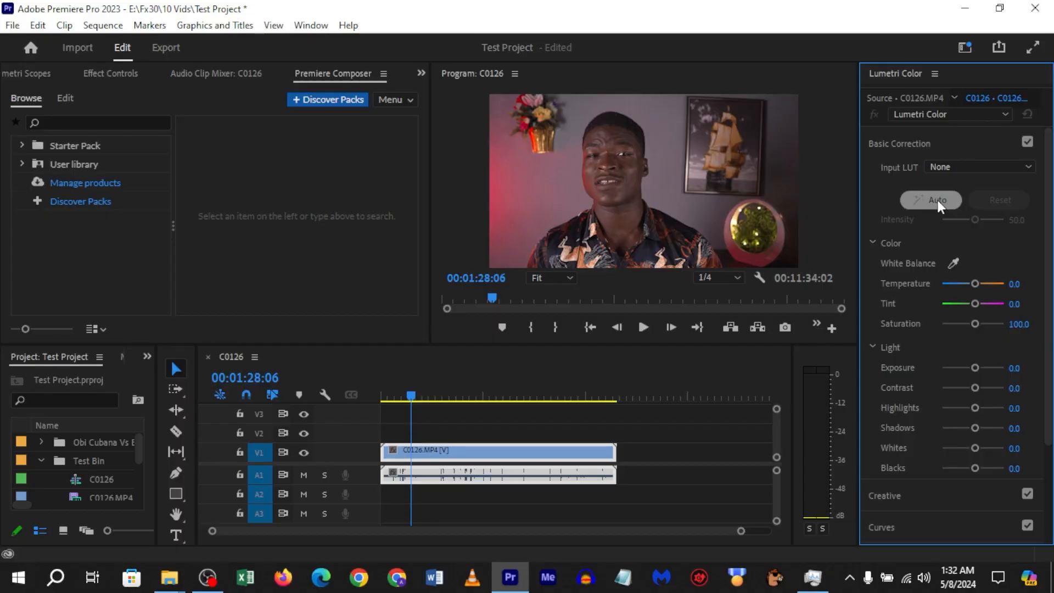
click(937, 200)
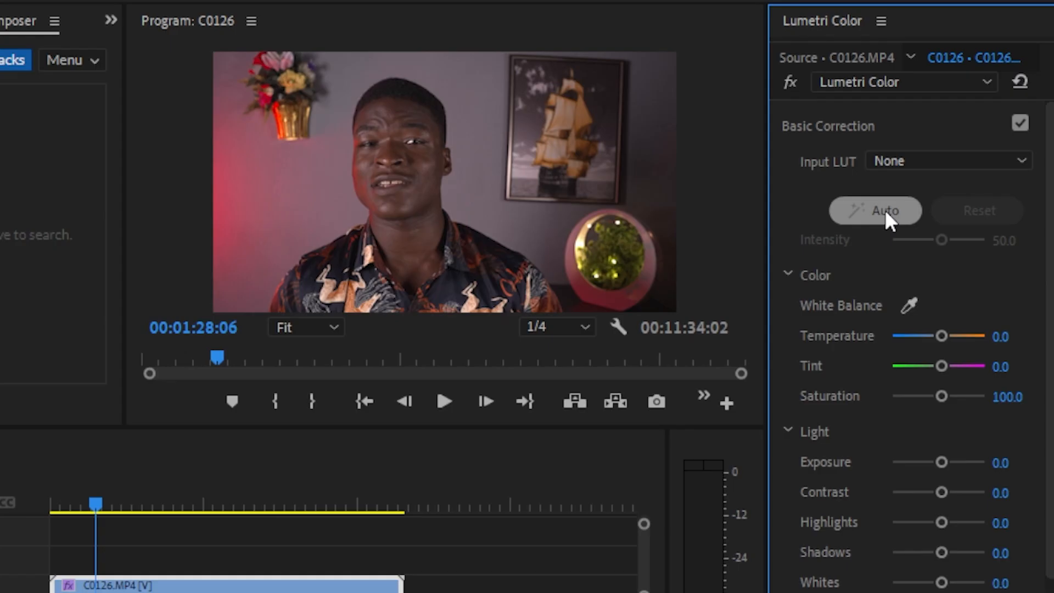
click(884, 210)
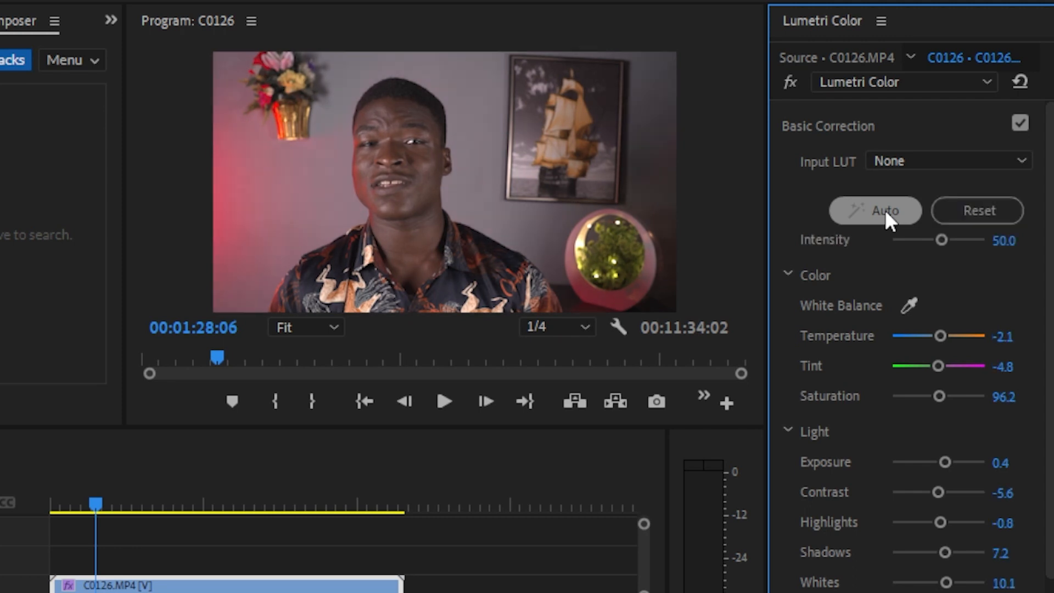
Toggle the Lumetri Color effect off and on several times to compare the clip, and reset the Basic Correction adjustments
click(787, 82)
click(787, 81)
click(787, 81)
click(787, 81)
click(787, 81)
click(787, 81)
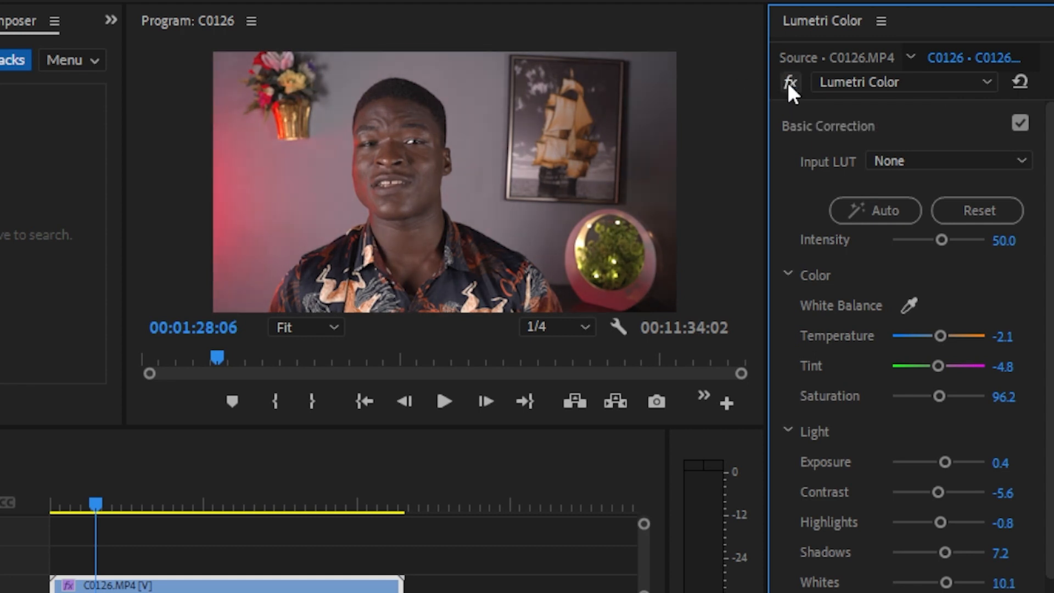
click(988, 214)
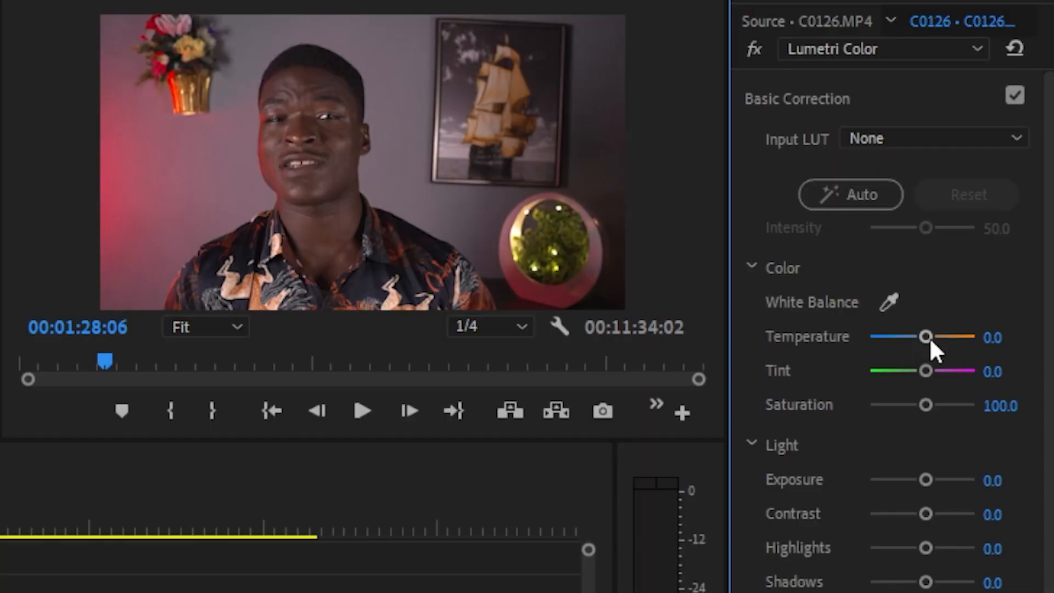
Try a warmer Temperature and raise Tint to 100, experiment with smaller Tint shifts, and reset both to their defaults
drag(929, 337, 975, 331)
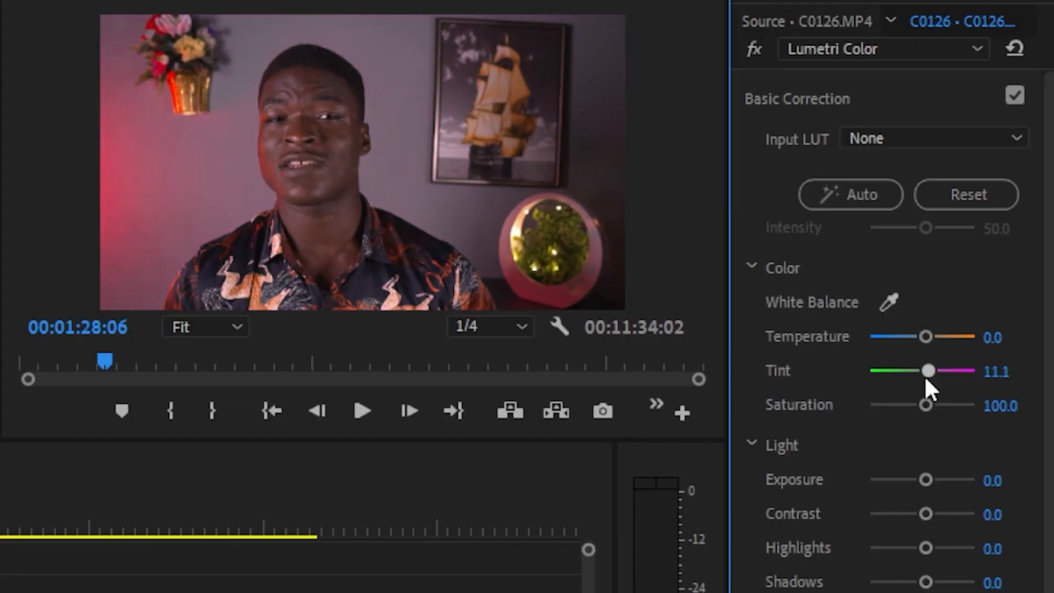
drag(923, 374, 996, 405)
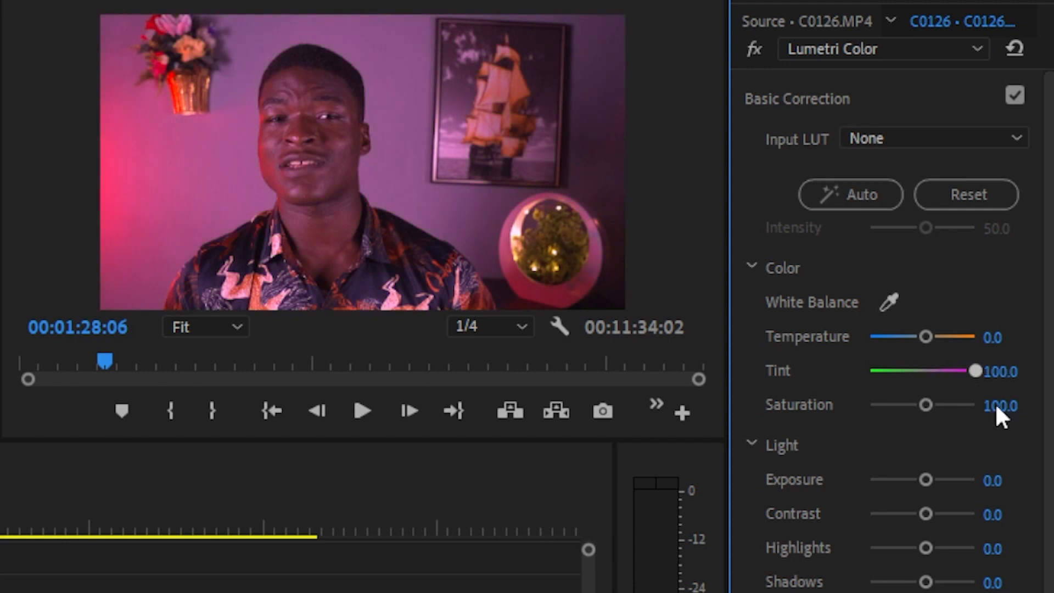
double_click(972, 371)
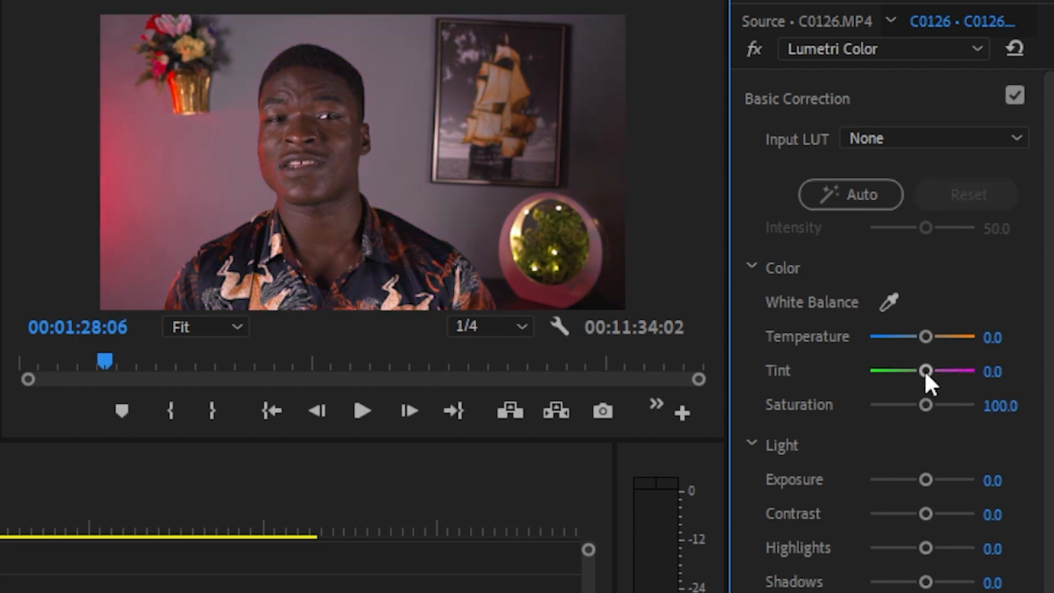
drag(924, 370, 933, 340)
double_click(932, 339)
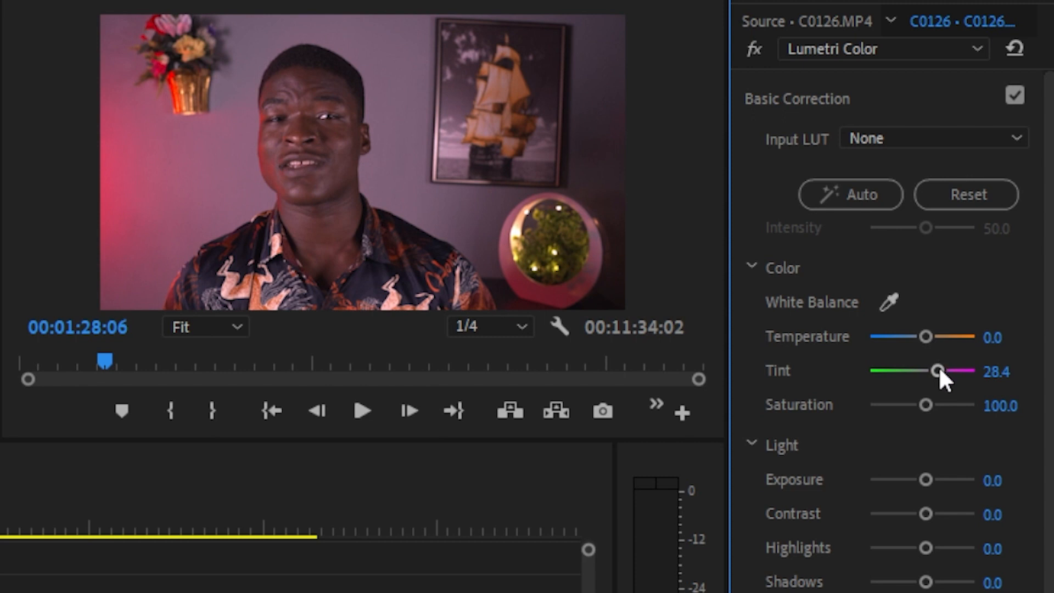
double_click(939, 367)
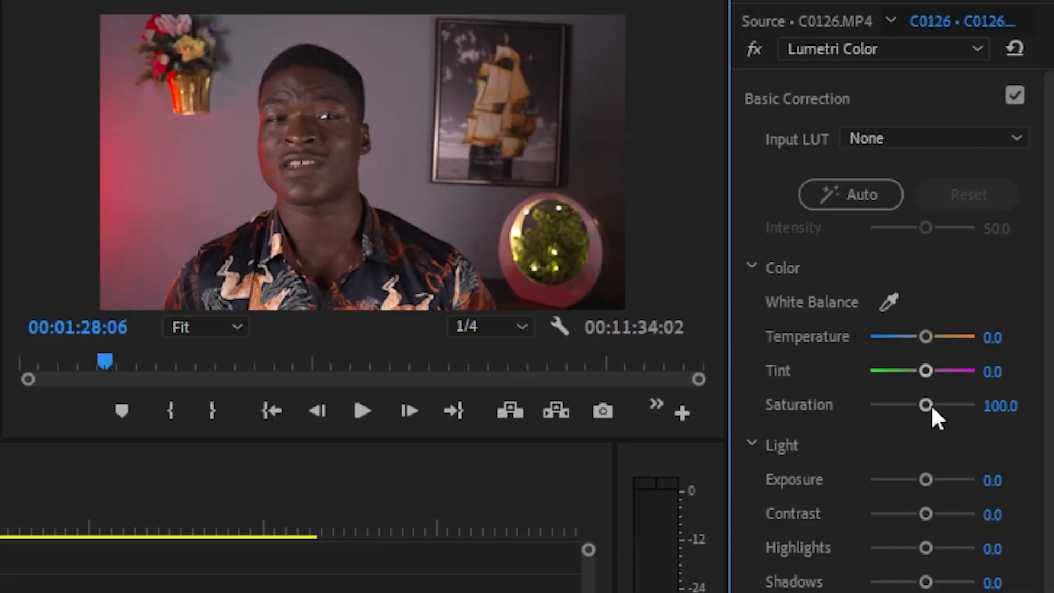
Try Saturation at 0 and at 200 on the clip, and reset it to its default
drag(926, 405, 857, 416)
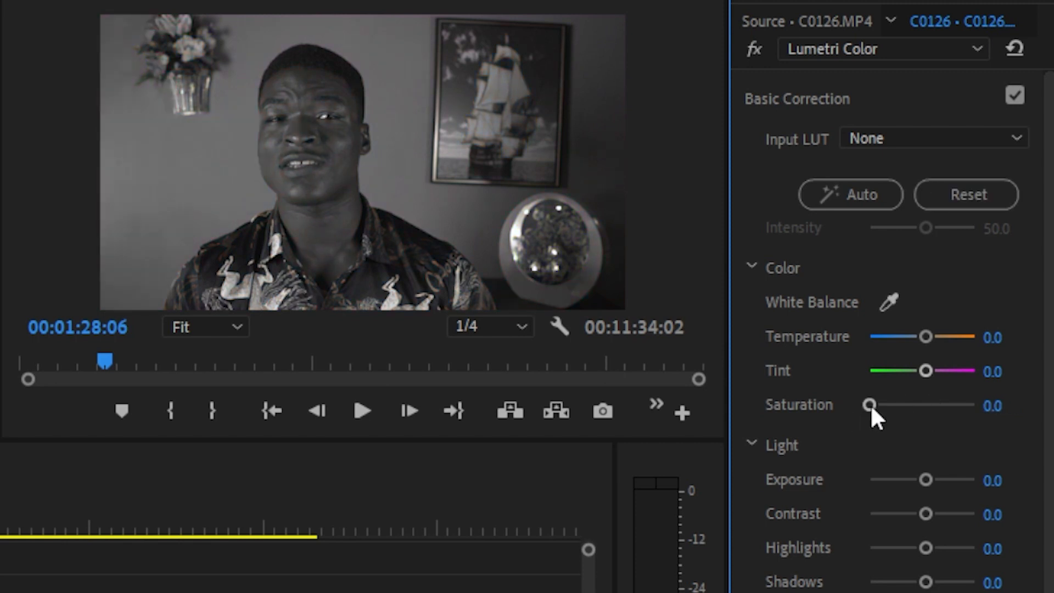
drag(870, 406, 1021, 427)
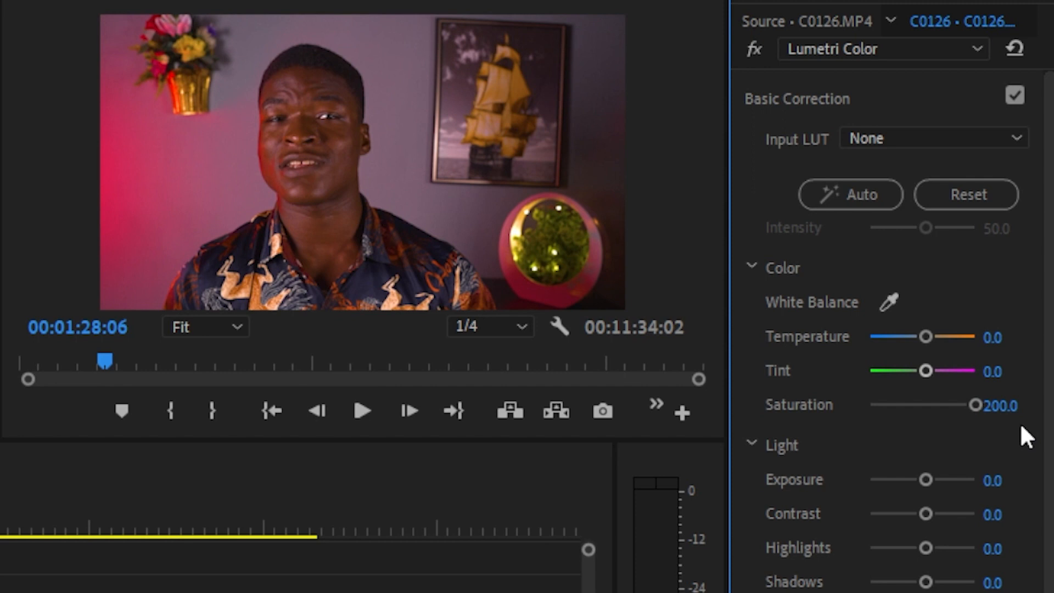
double_click(975, 406)
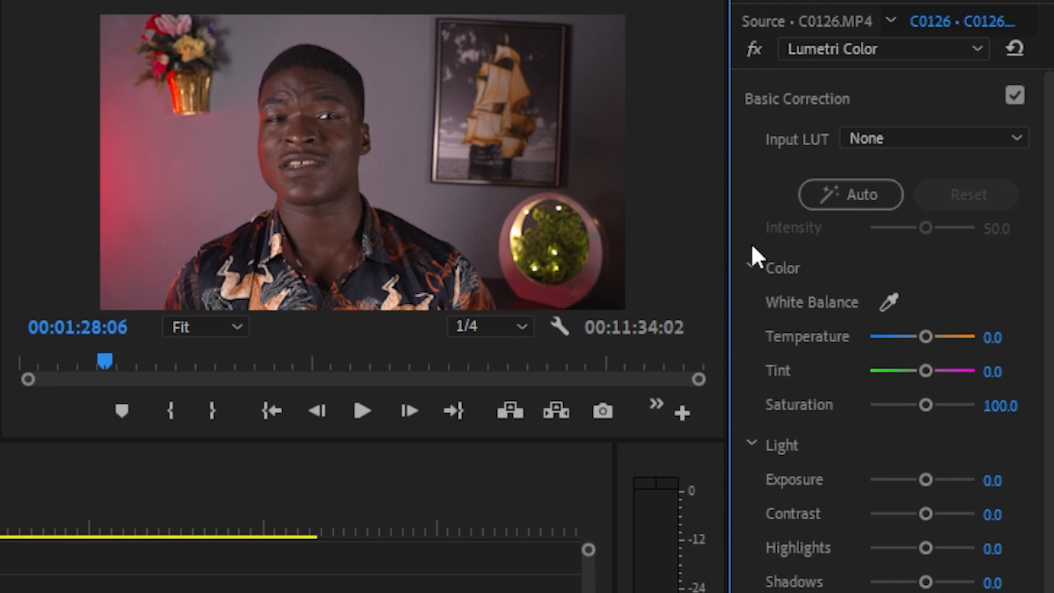
Collapse and re-expand the Color and Light groups of Basic Correction
click(751, 267)
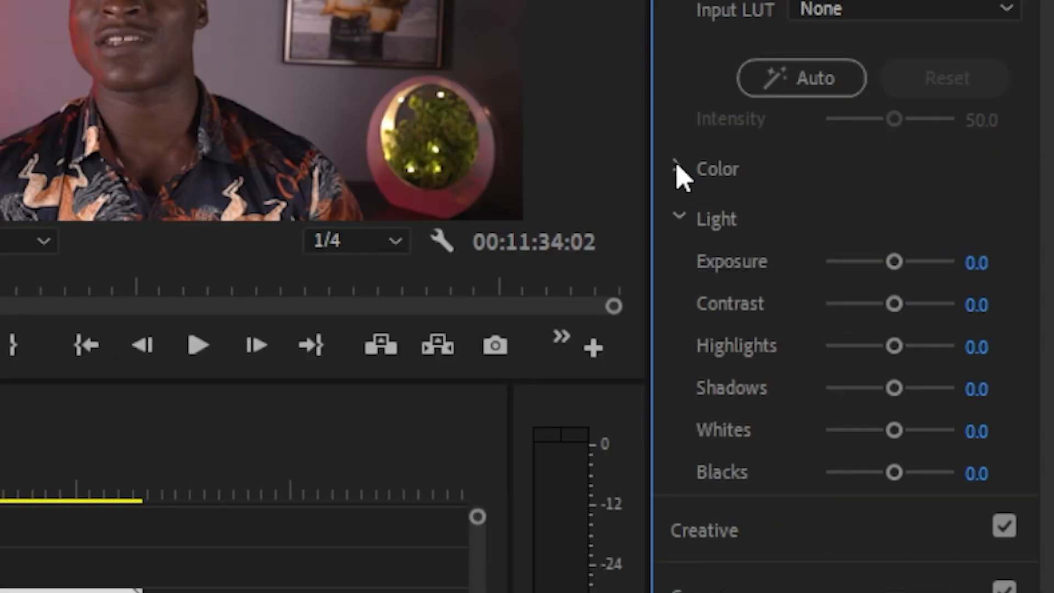
click(676, 169)
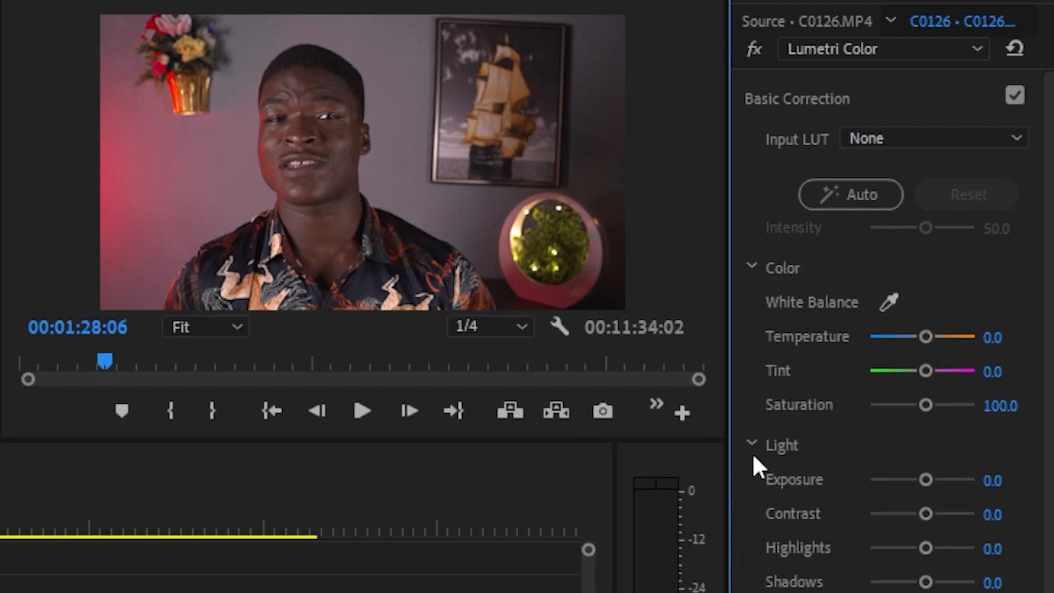
click(754, 446)
click(756, 445)
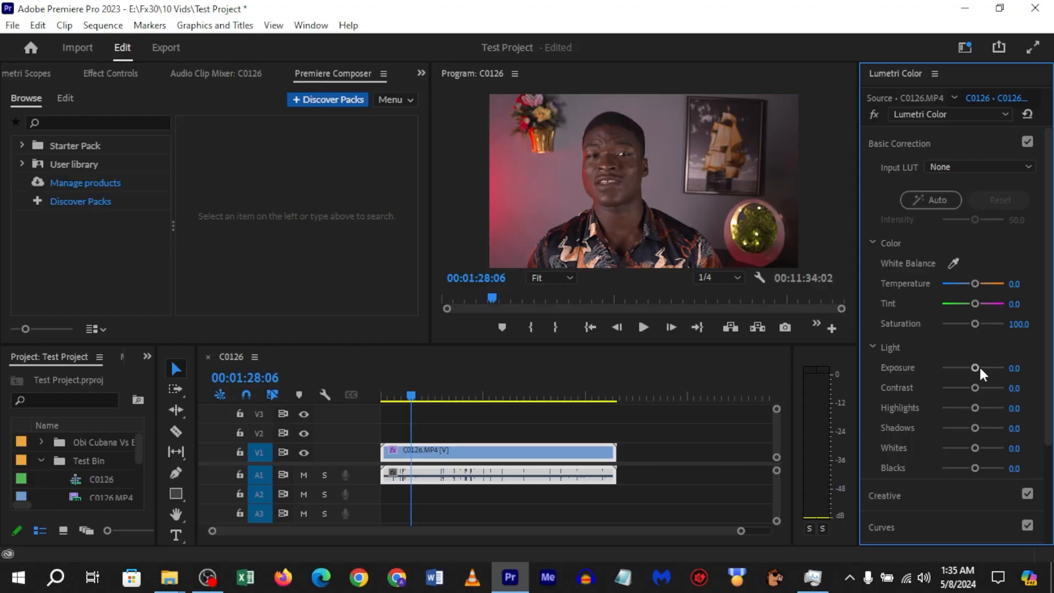
Try Exposure at 1.0 and at 5.0, and bring it back to 0
drag(980, 368, 978, 369)
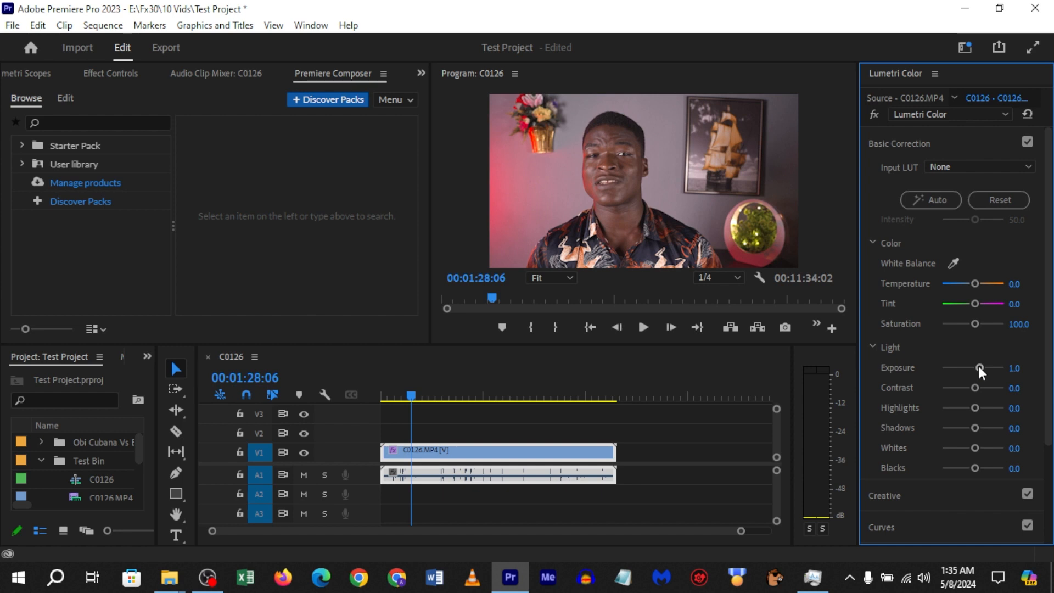
drag(978, 367, 1003, 367)
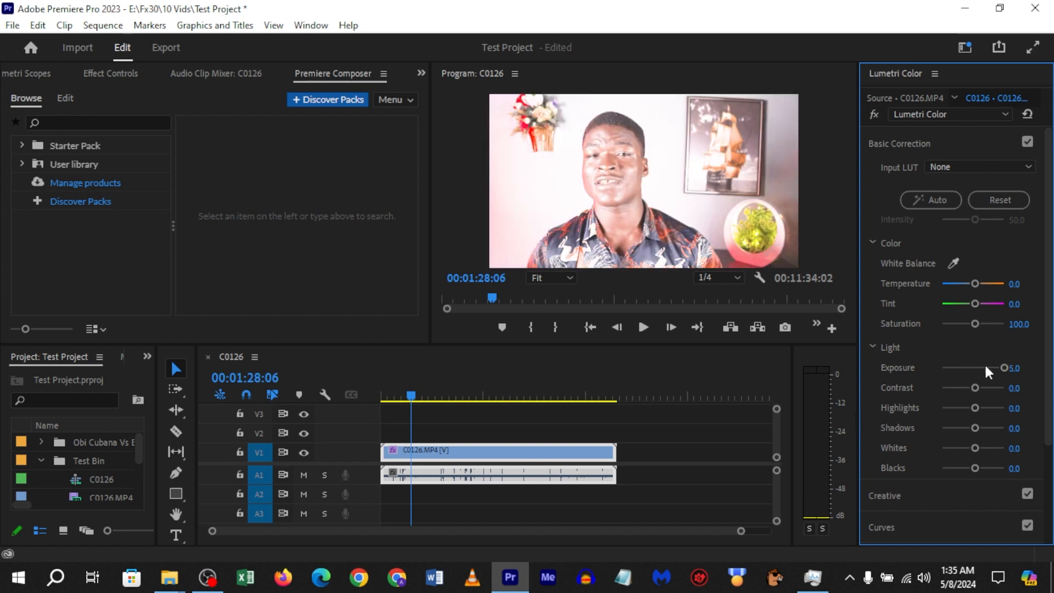
drag(1003, 368, 977, 374)
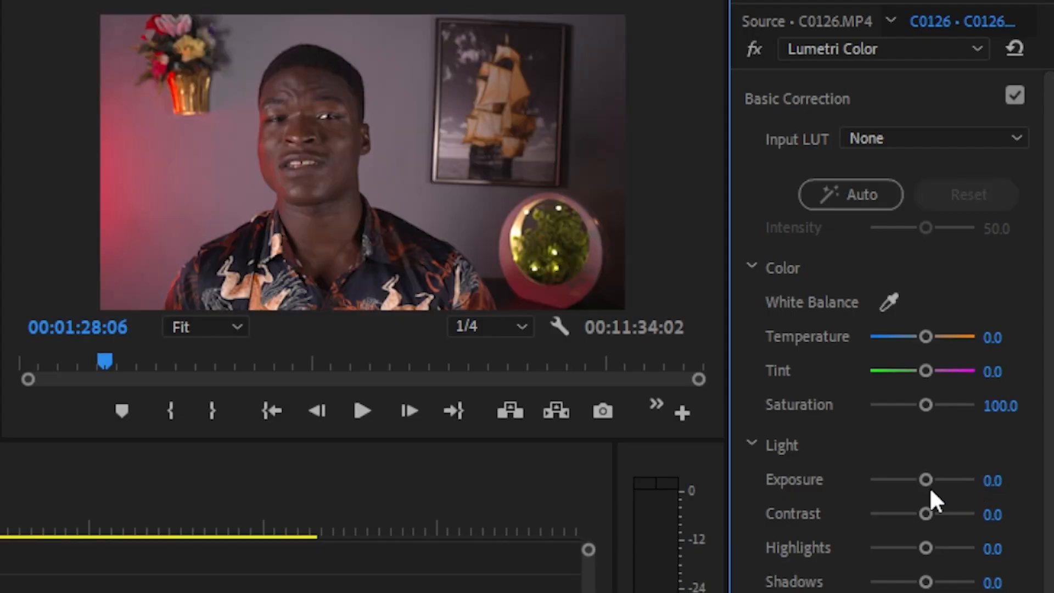
Raise Exposure to 1.0 and try Contrast at 100, and reset both to their defaults
drag(924, 481, 930, 483)
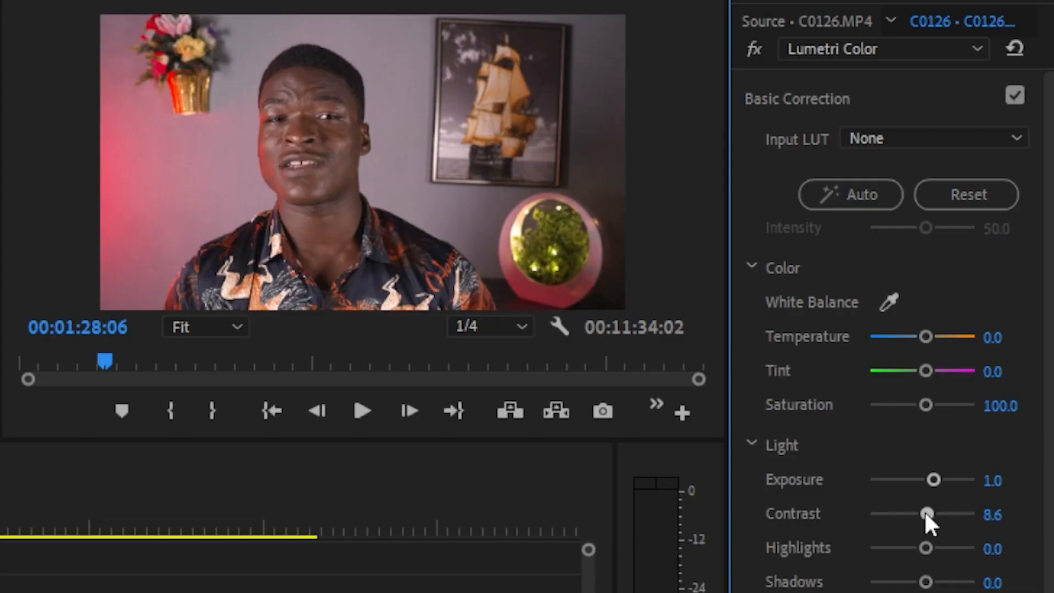
drag(926, 516, 950, 528)
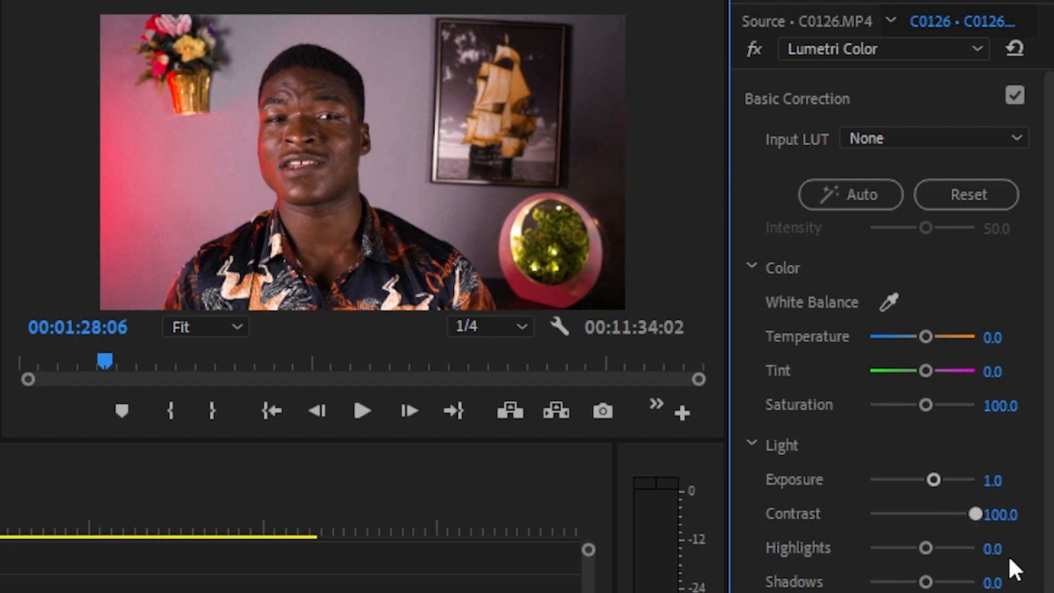
double_click(975, 513)
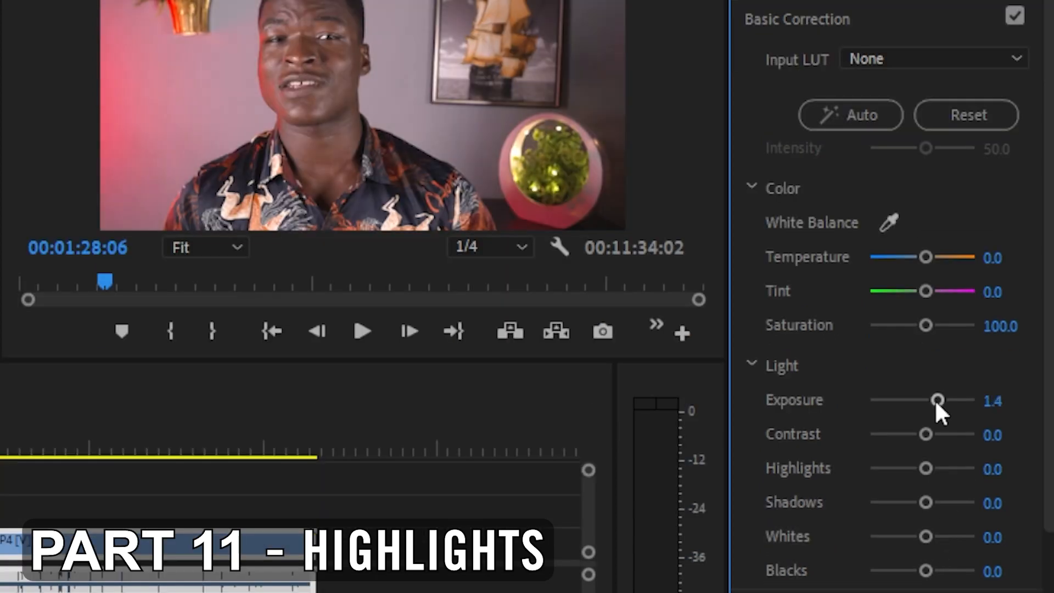
double_click(933, 480)
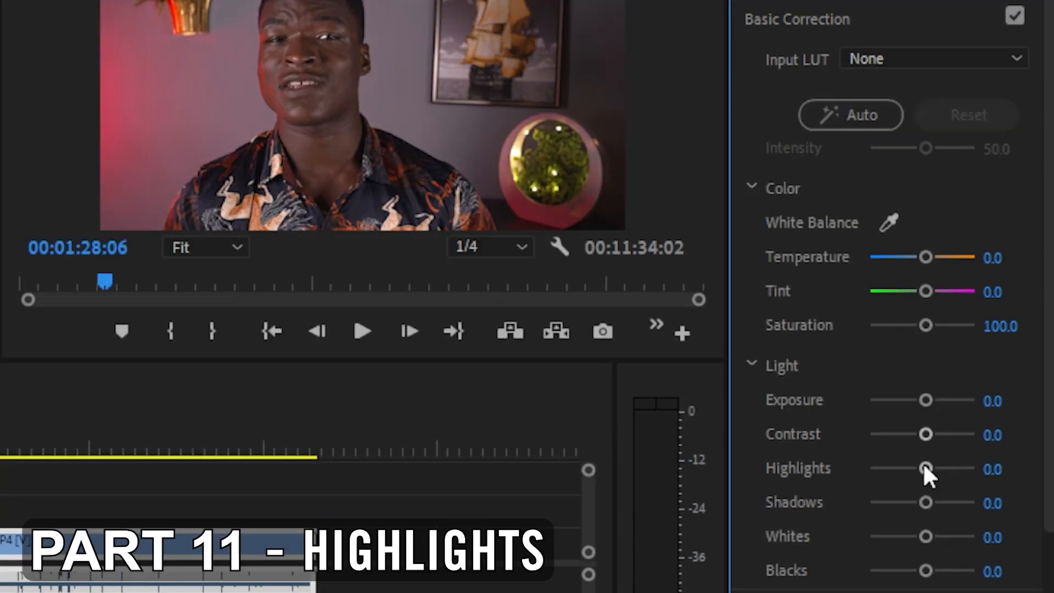
Try Highlights at 100 twice, resetting it to its default each time
drag(924, 466, 1046, 502)
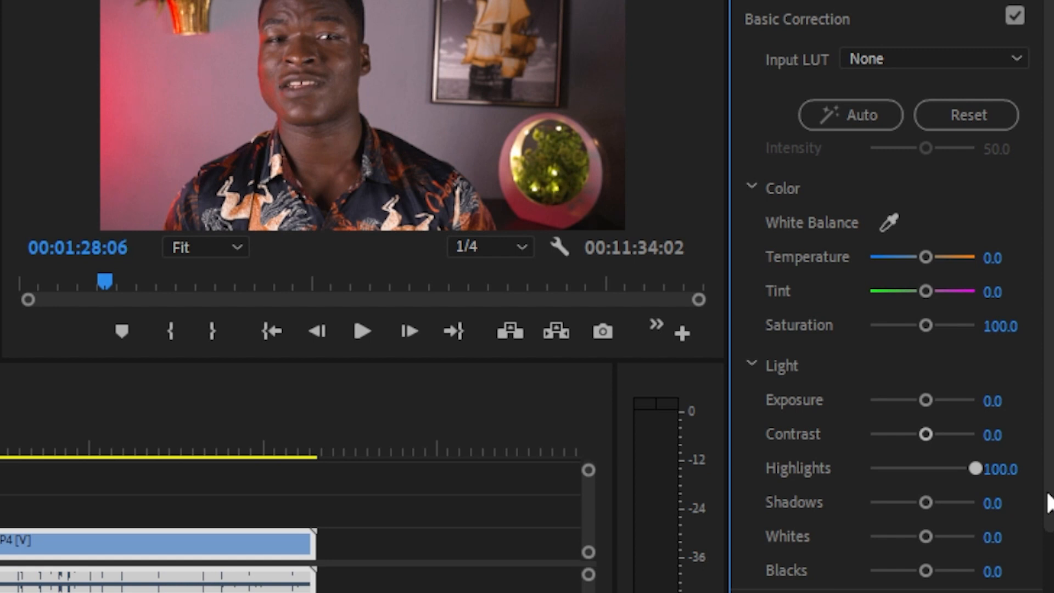
double_click(975, 467)
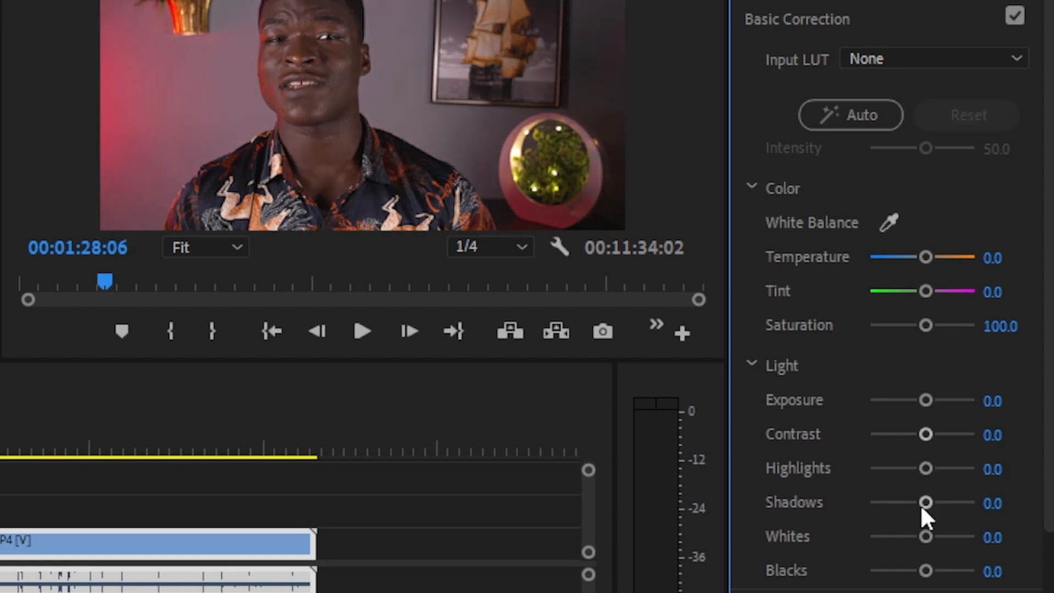
drag(926, 468, 999, 499)
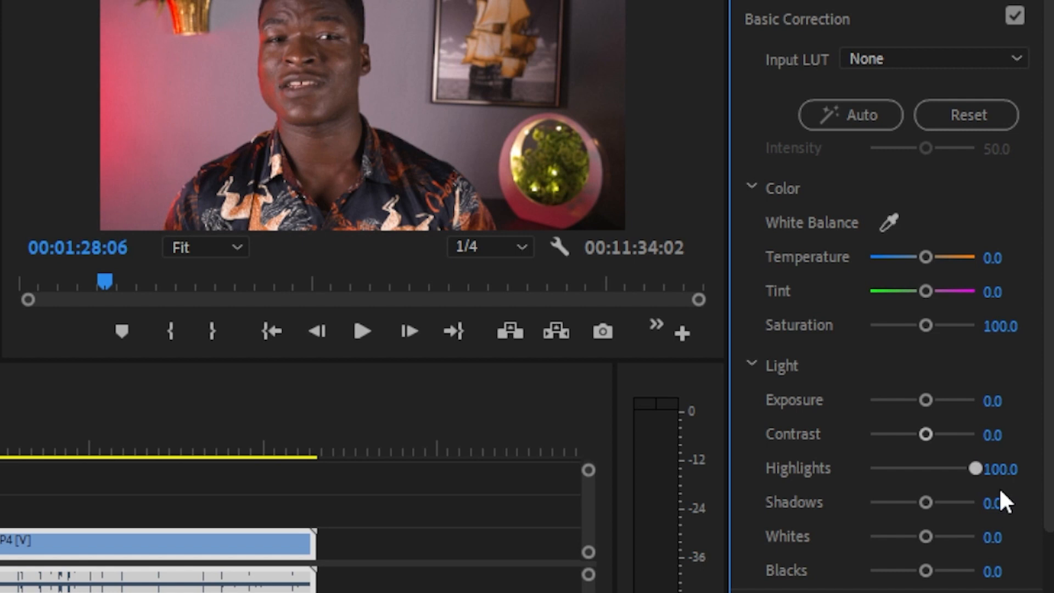
double_click(977, 469)
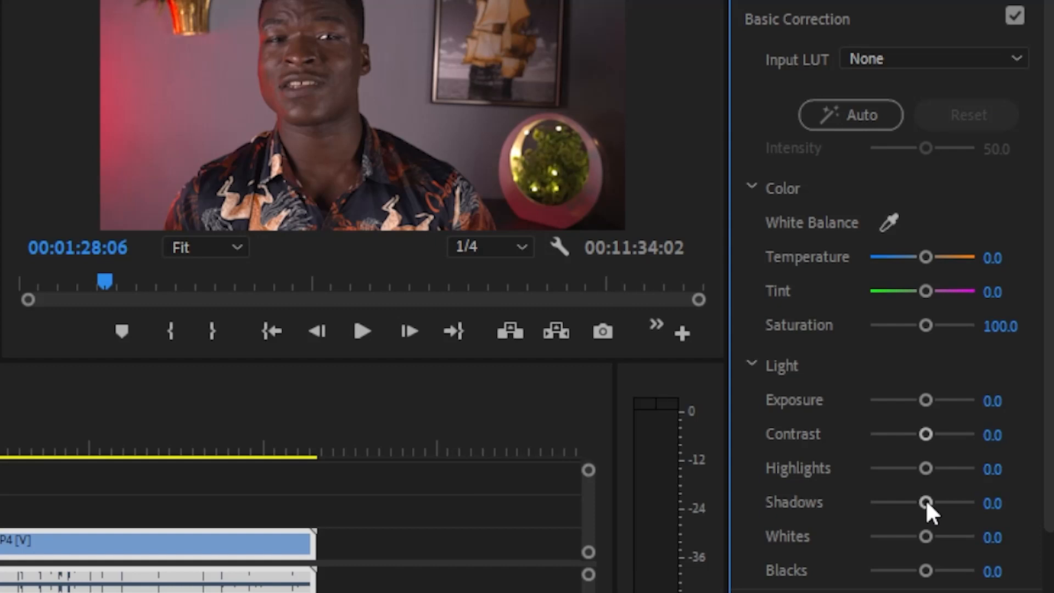
Try Shadows at 100, -28.4 and -90.1 with Exposure raised to 2.0, and reset both to their defaults
drag(926, 503, 975, 502)
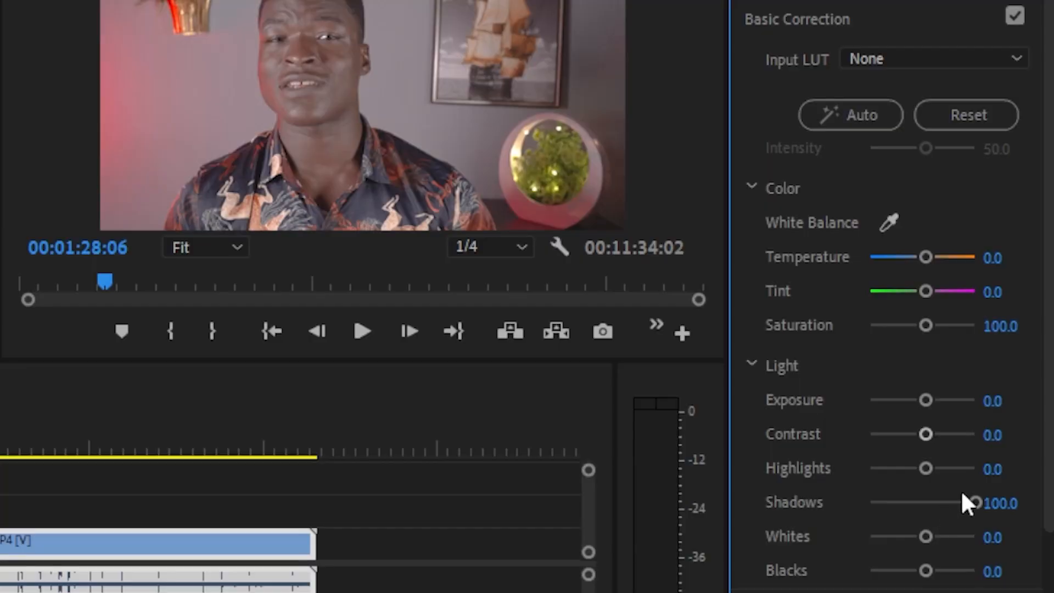
drag(972, 492, 906, 504)
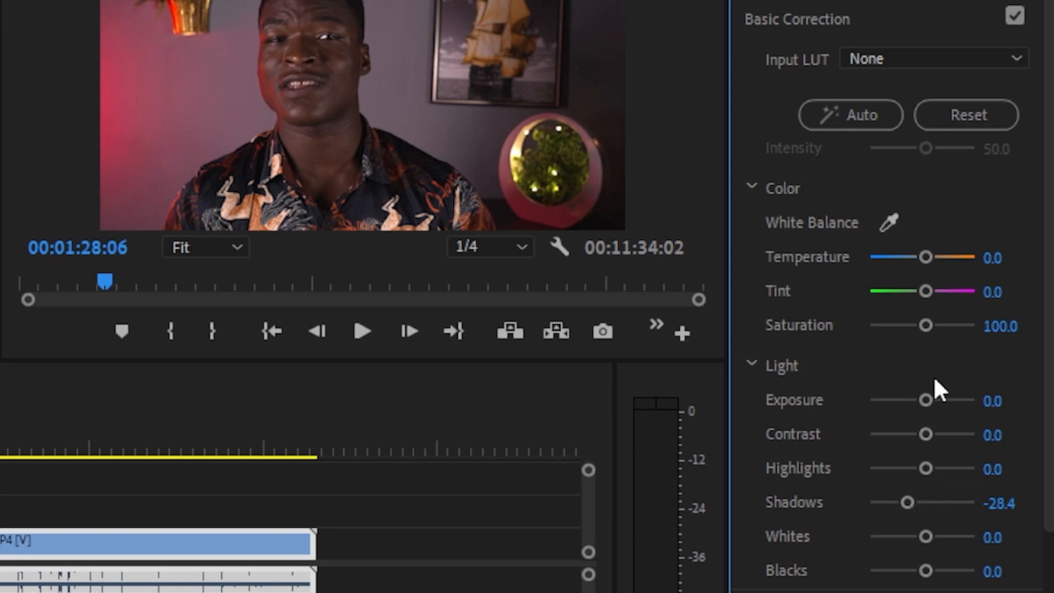
drag(925, 399, 942, 400)
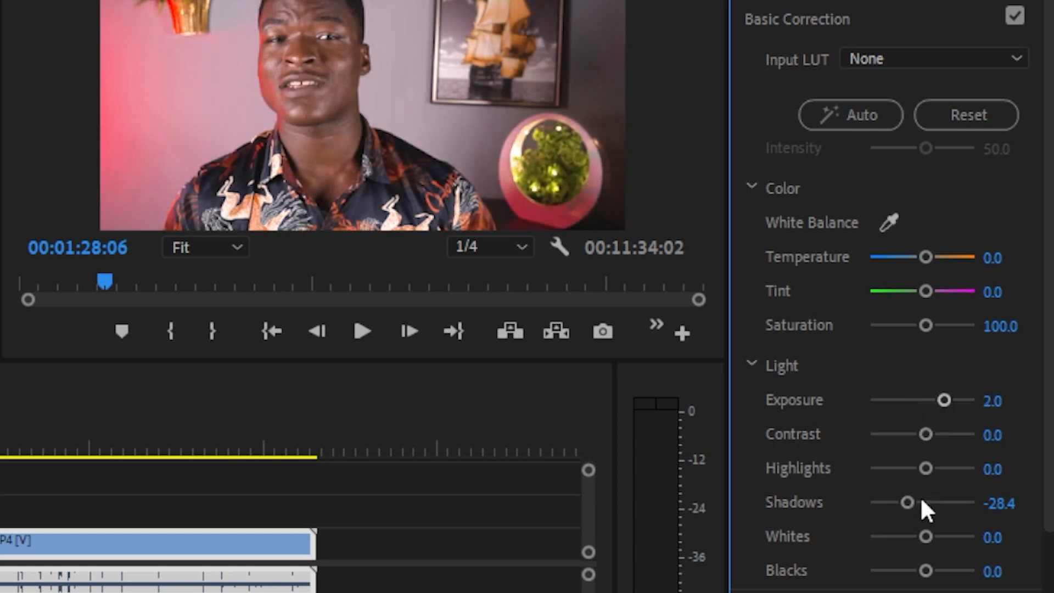
drag(907, 502, 893, 503)
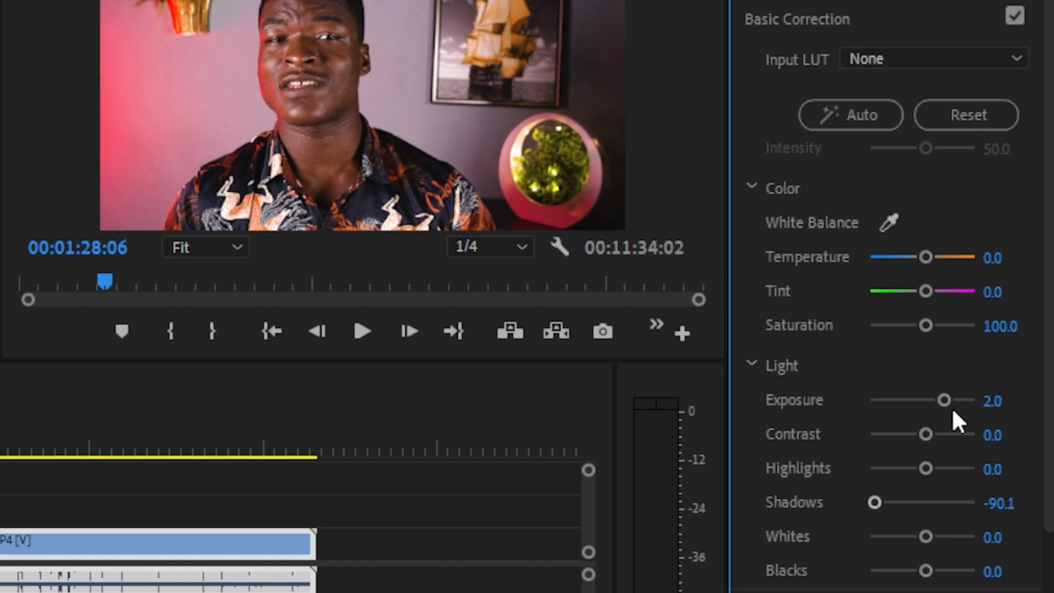
double_click(874, 502)
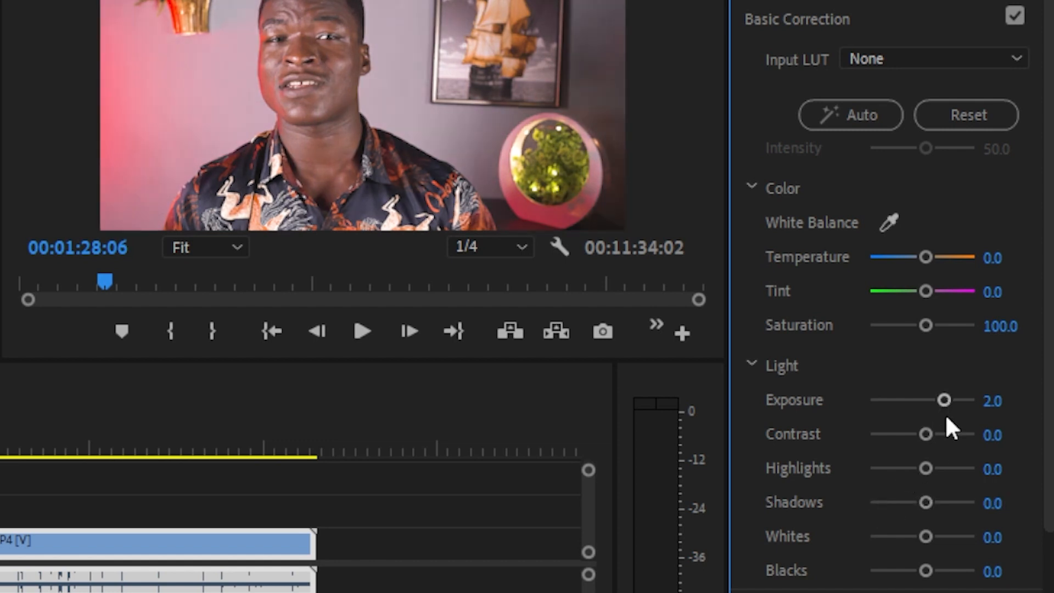
double_click(944, 400)
Try Whites at 87.7 together with lowered Blacks, and reset both to their defaults
drag(925, 535, 967, 542)
drag(915, 565, 896, 574)
double_click(896, 571)
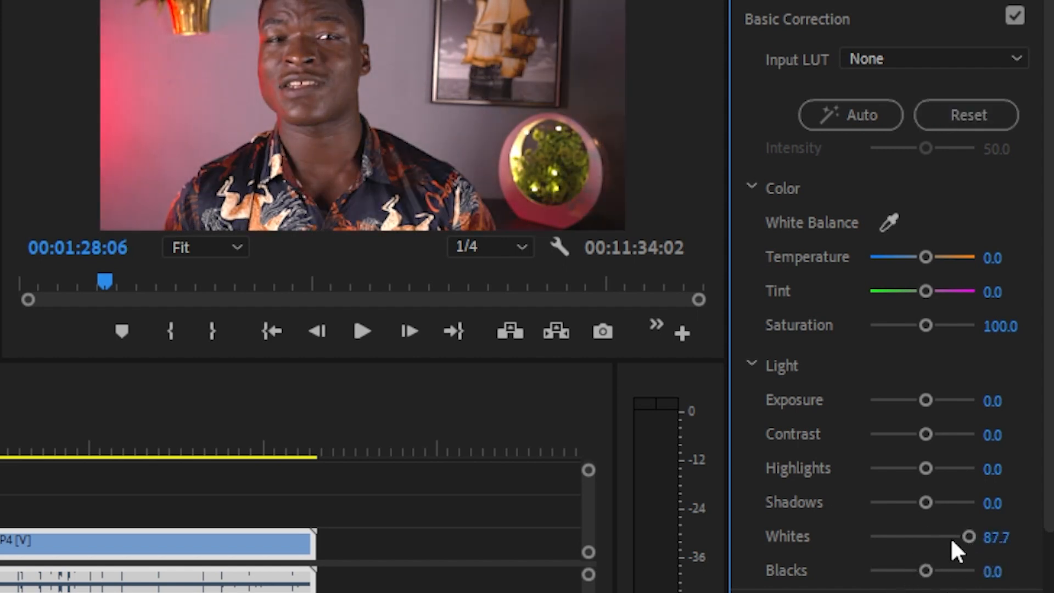
double_click(966, 536)
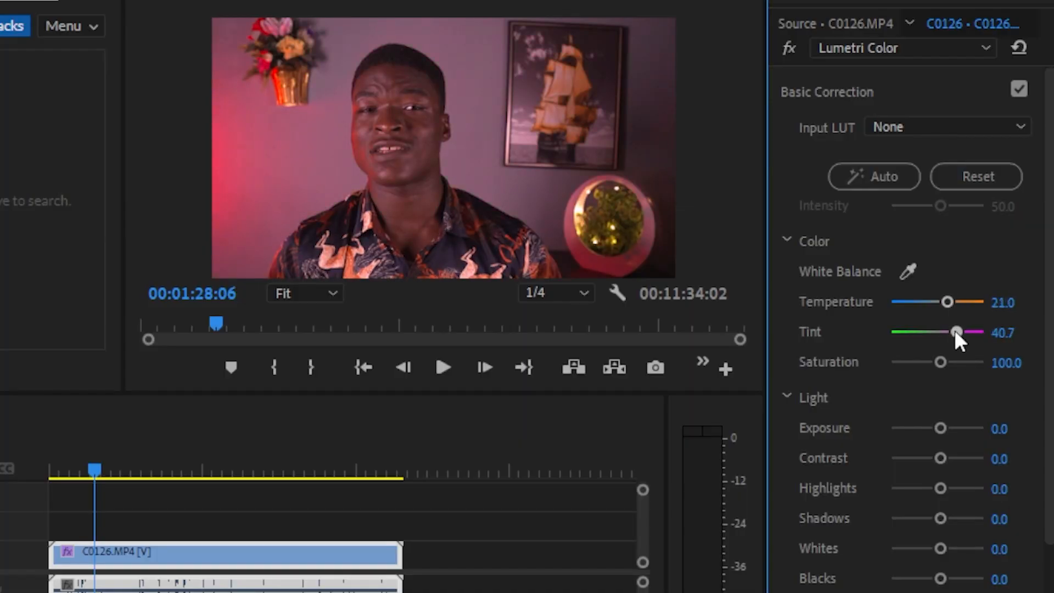
Set Saturation to 91.4, Exposure to 0.9, Contrast to -8.6, Highlights to 18.5, Shadows to -6.2 and Whites to 23.5 in Basic Correction
mouse_move(940, 363)
mouse_down()
mouse_move(957, 366)
mouse_move(931, 360)
mouse_up()
drag(940, 428, 931, 543)
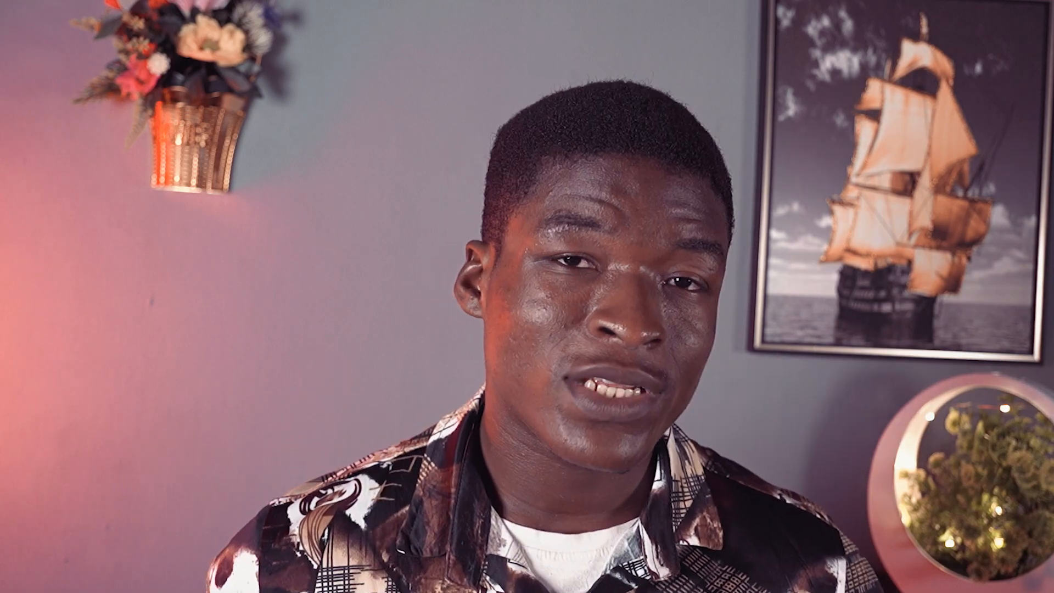
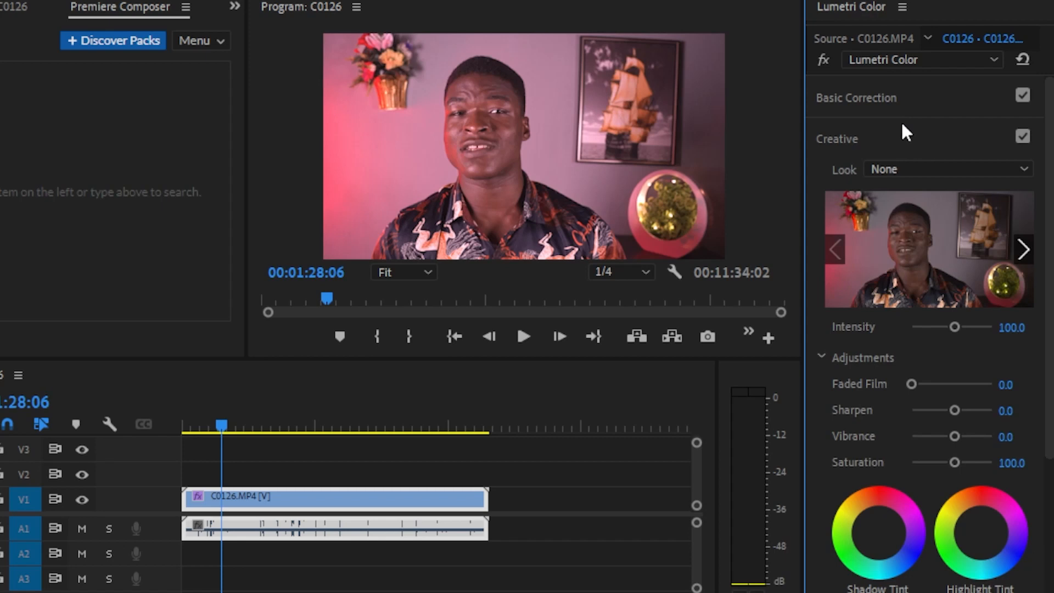
Review the Basic Correction settings and apply the CineSpace2383sRGB6bit look in the Creative section
click(894, 107)
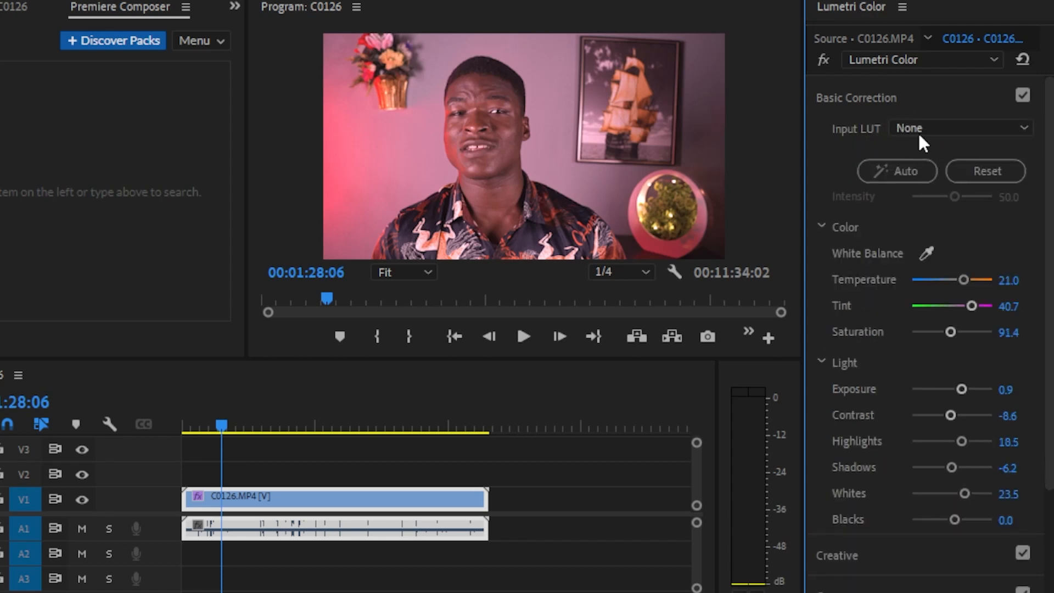
click(898, 104)
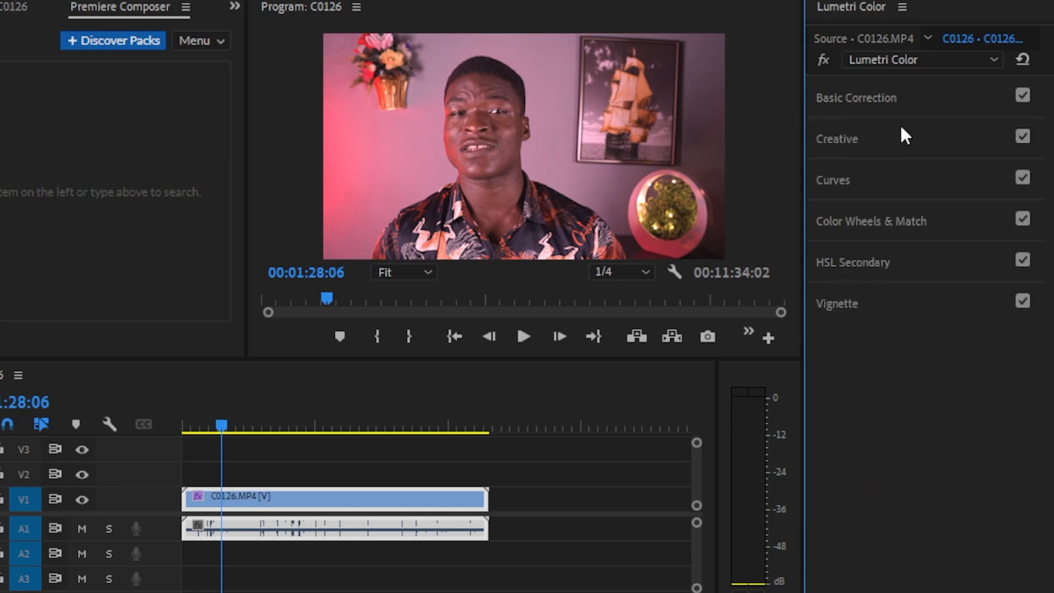
click(898, 146)
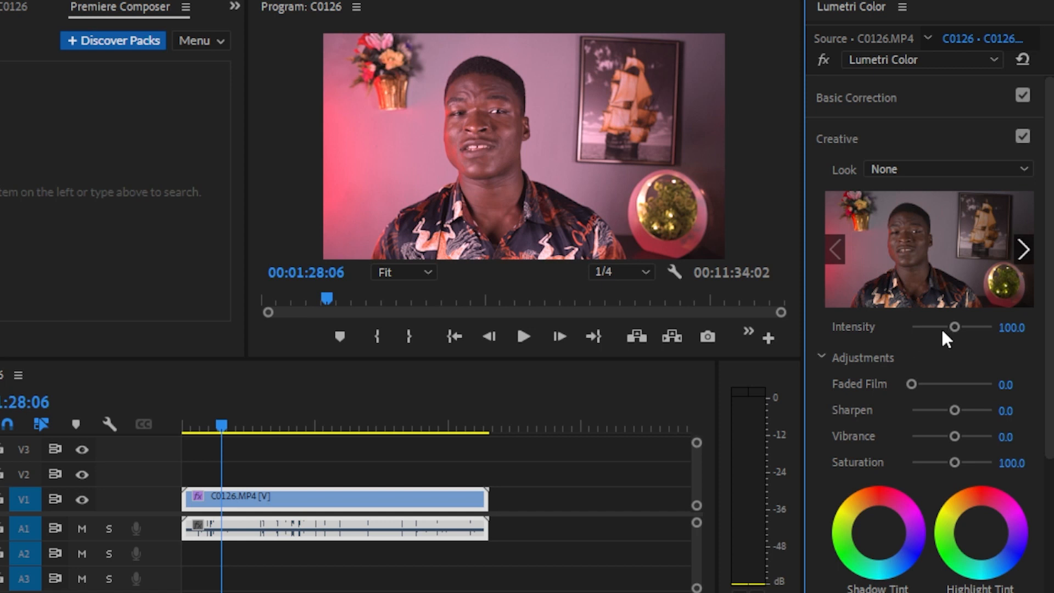
click(924, 172)
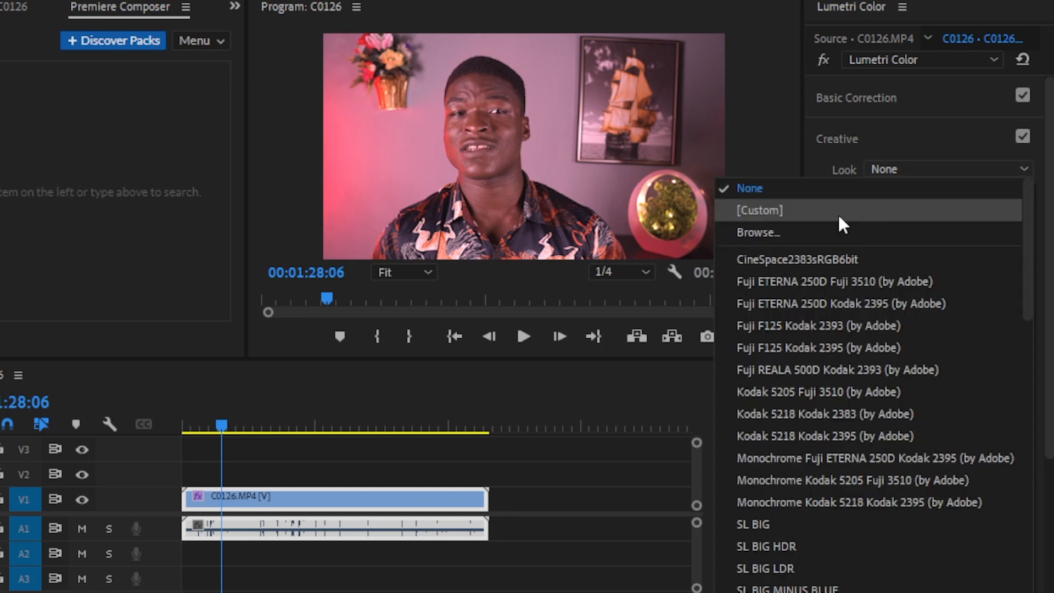
click(820, 261)
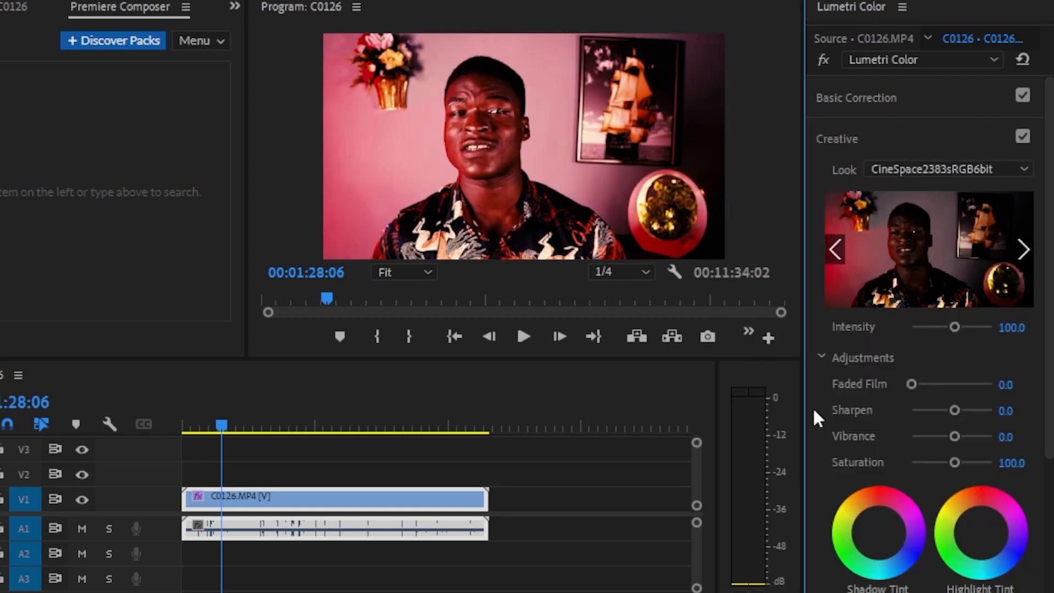
Try the looks Fuji ETERNA 250D Fuji 3510, Fuji REALA 500D Kodak 2393 and SL CLEAN FUJI C in turn
click(892, 169)
click(786, 287)
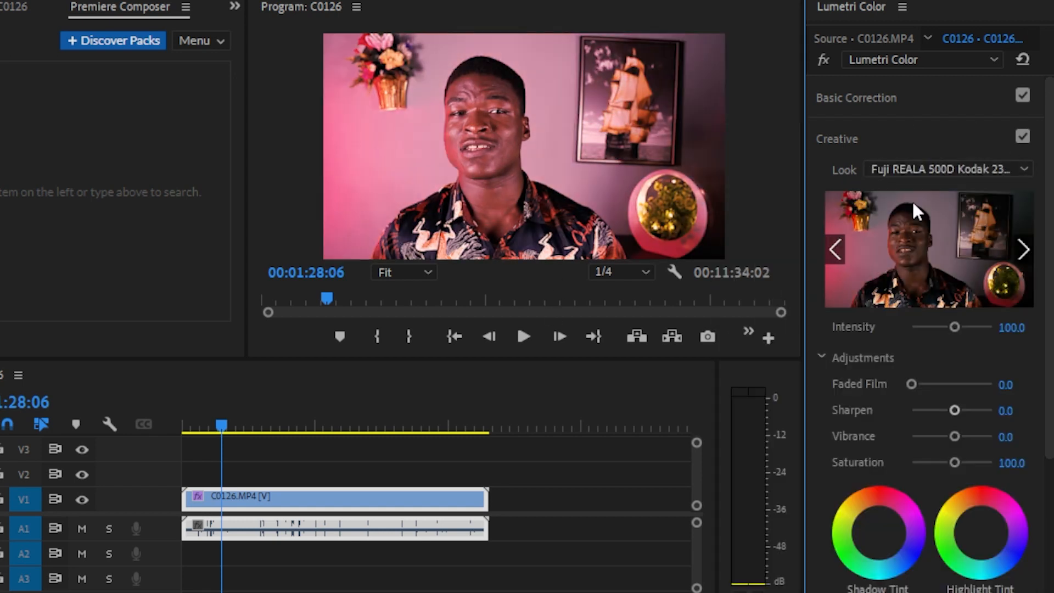
click(921, 167)
click(836, 364)
click(930, 170)
click(829, 562)
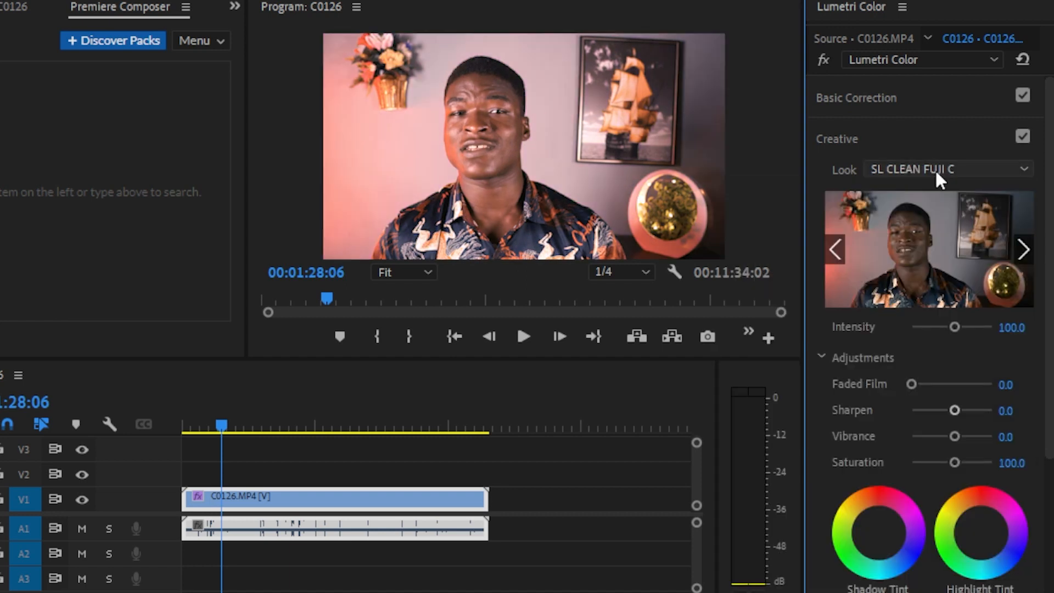
Browse for a custom look or LUT file and cancel without choosing one
click(934, 169)
scroll(864, 246, up, 10)
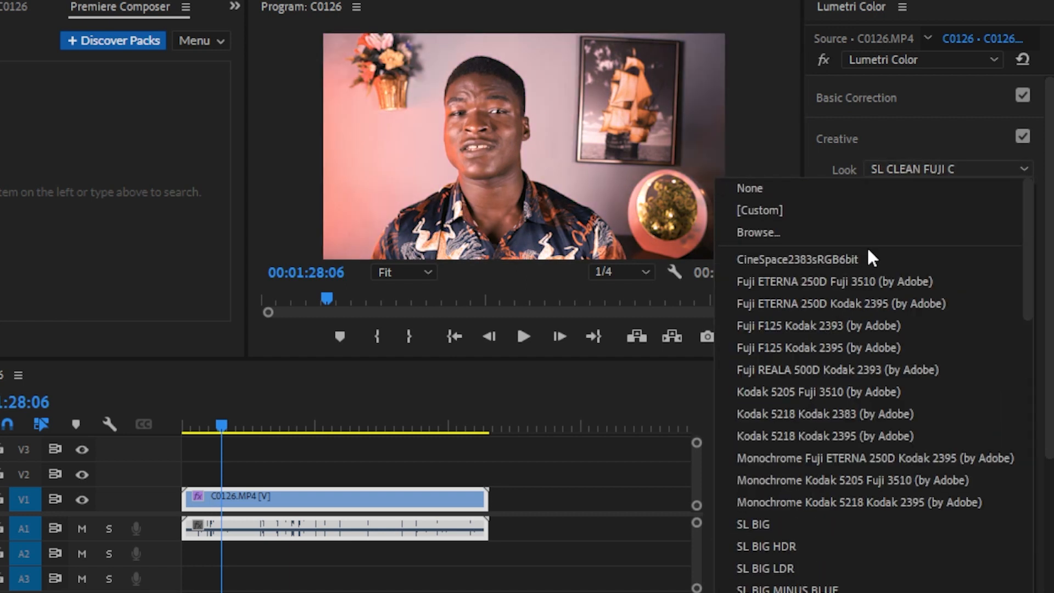
click(779, 230)
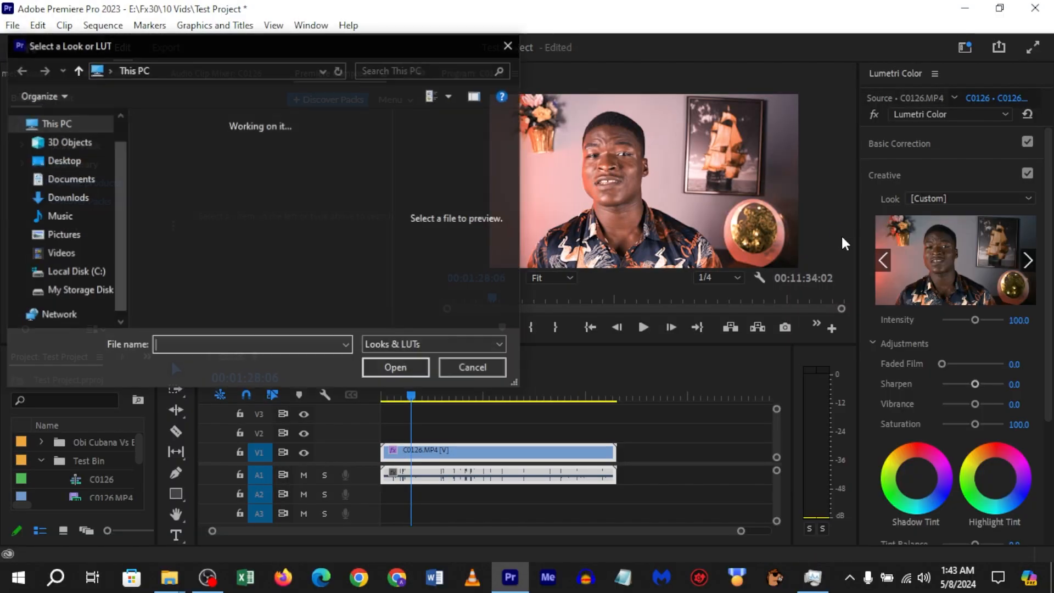
click(515, 50)
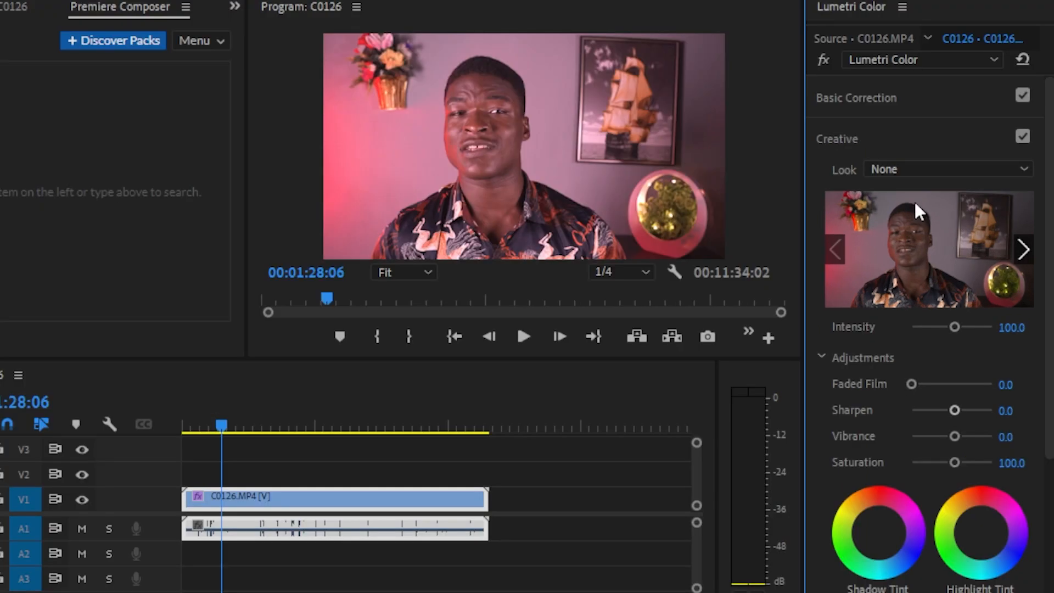
Apply the SL CLEAN KODAK A NDR look and set its Intensity to 76.5
click(888, 166)
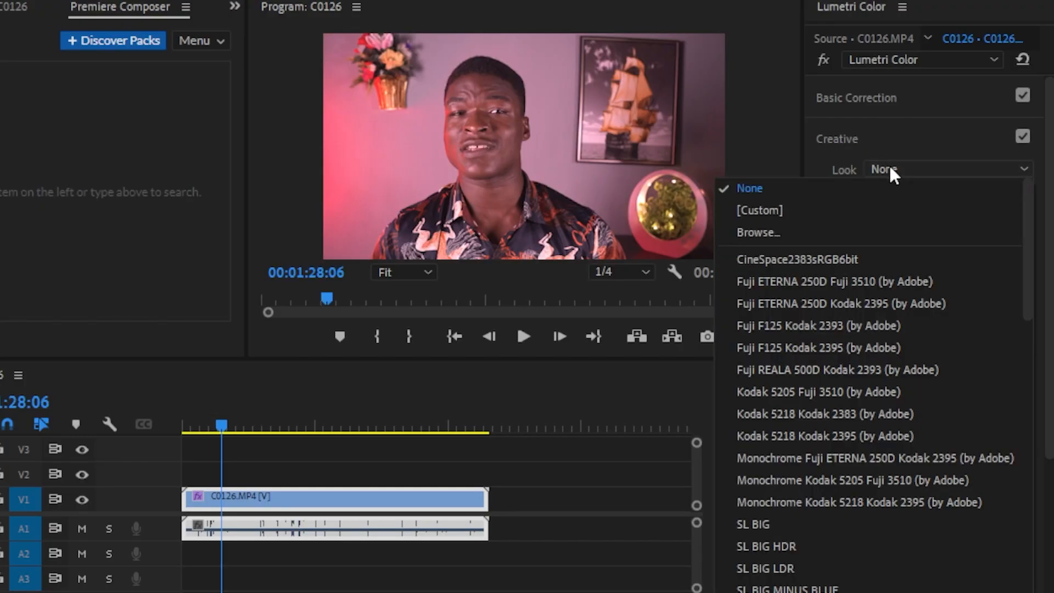
scroll(810, 581, down, 10)
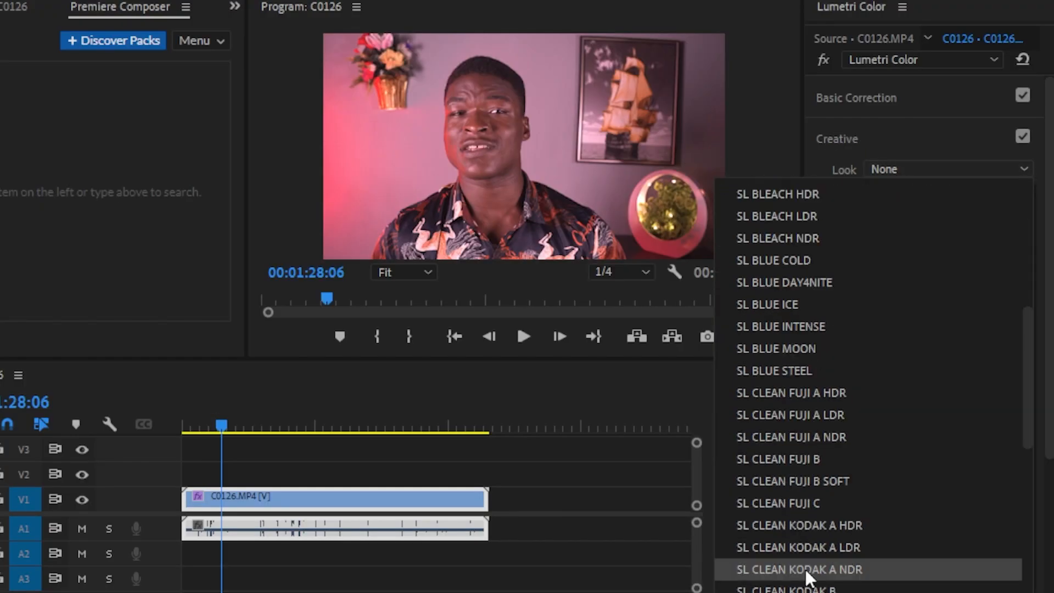
click(806, 567)
drag(956, 327, 938, 388)
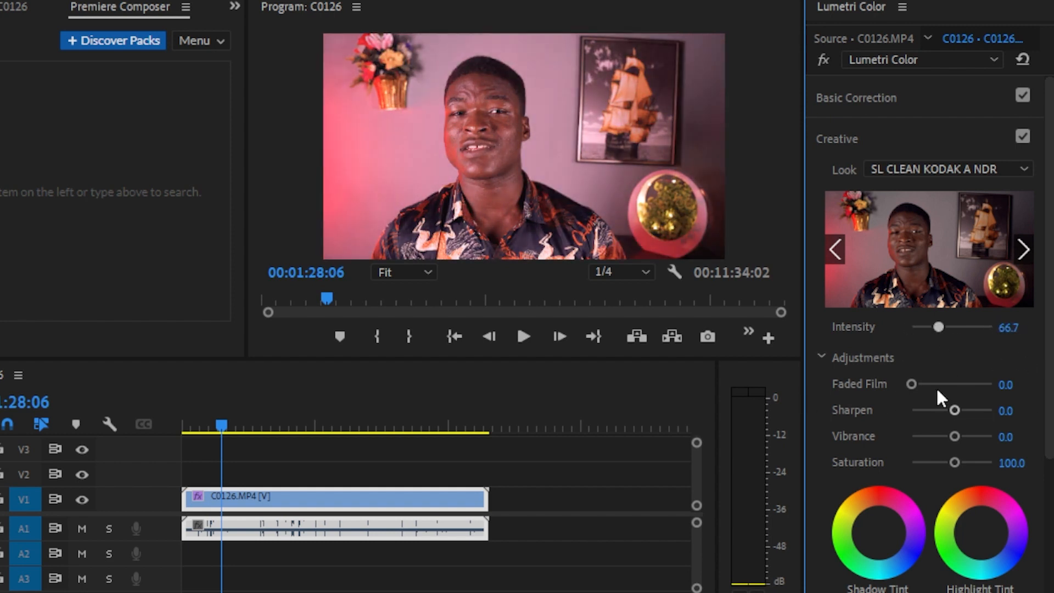
drag(937, 324, 941, 327)
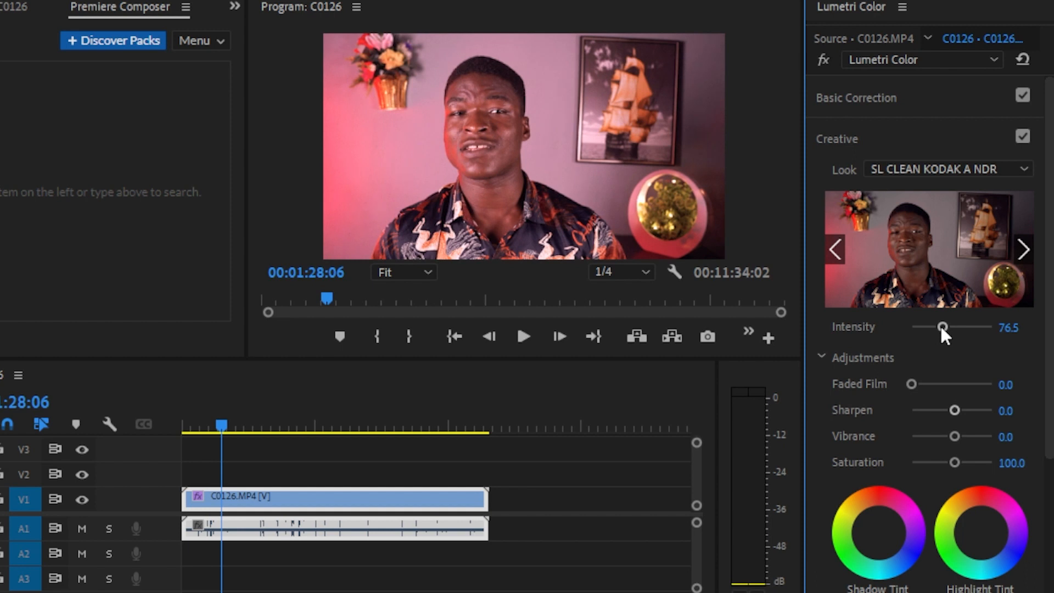
Set the Input LUT in Basic Correction to AlexaV3_K1S1_LogC2Video_DCIP3_EE
click(902, 99)
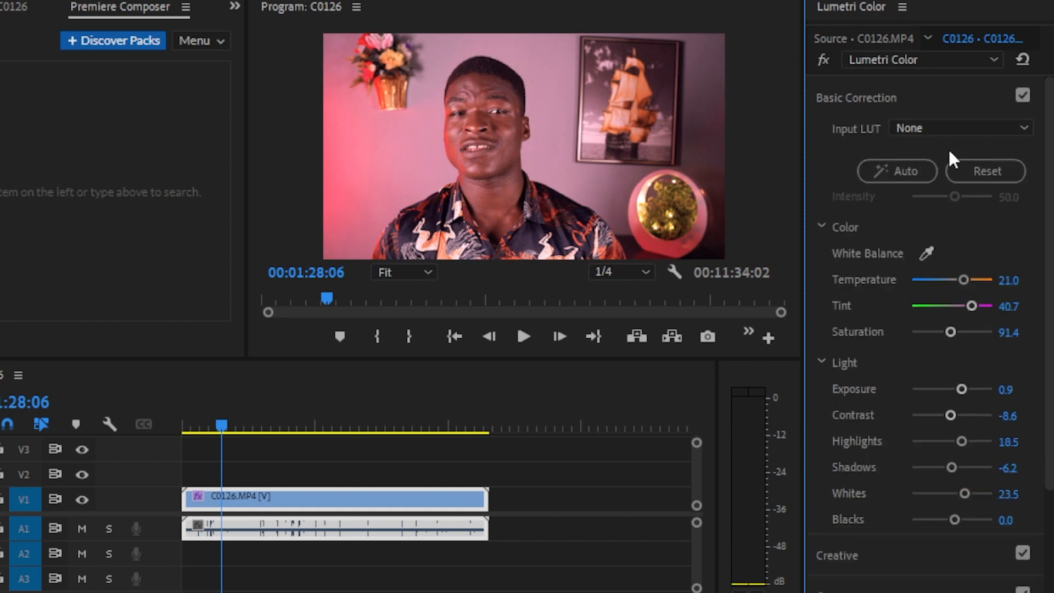
click(949, 125)
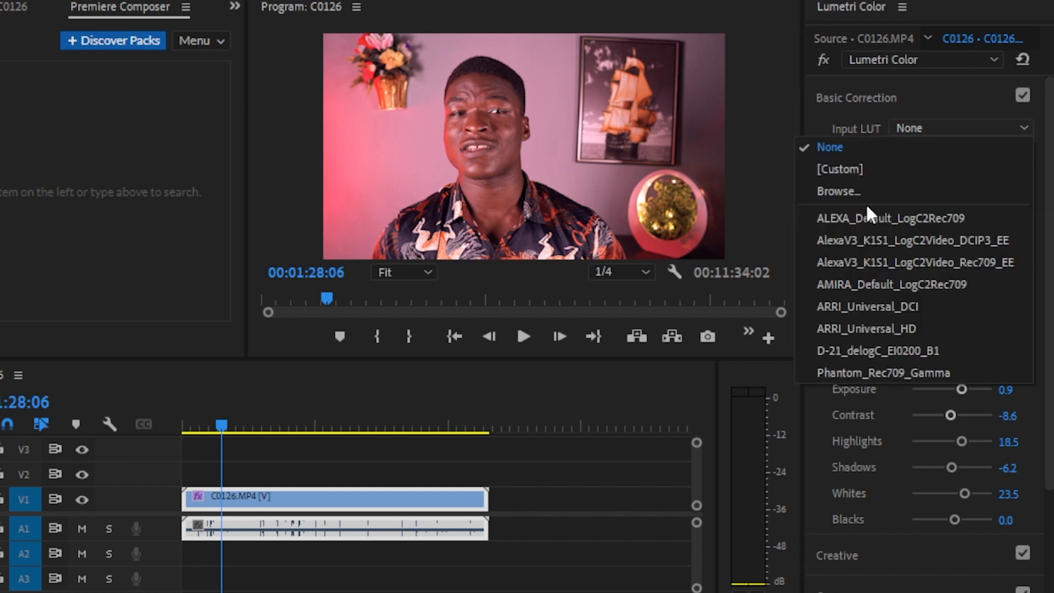
click(864, 239)
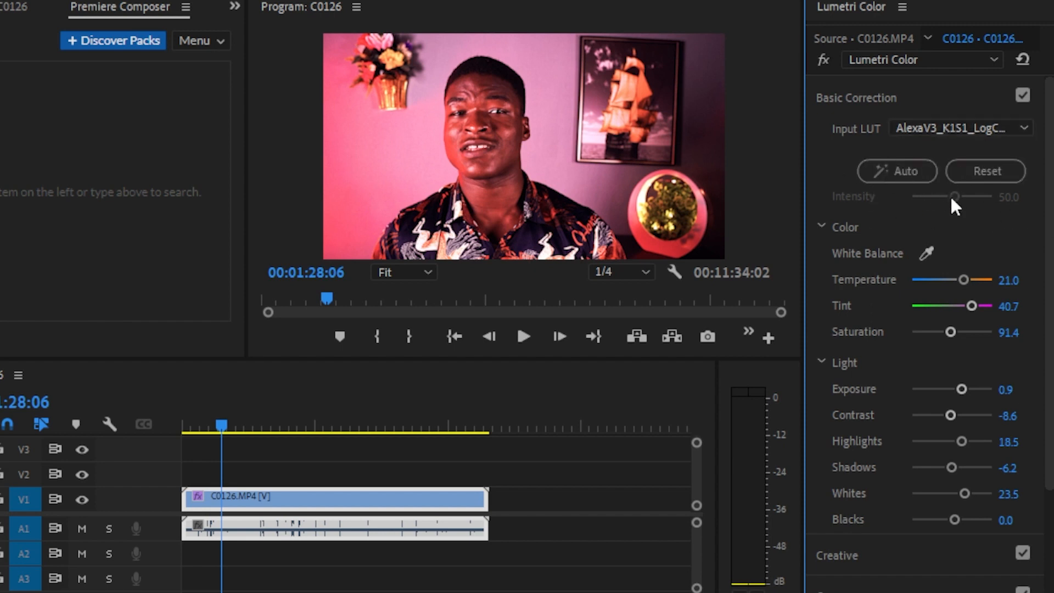
Try the Auto correction, compare it through undo and redo, and undo both it and the Input LUT
click(904, 172)
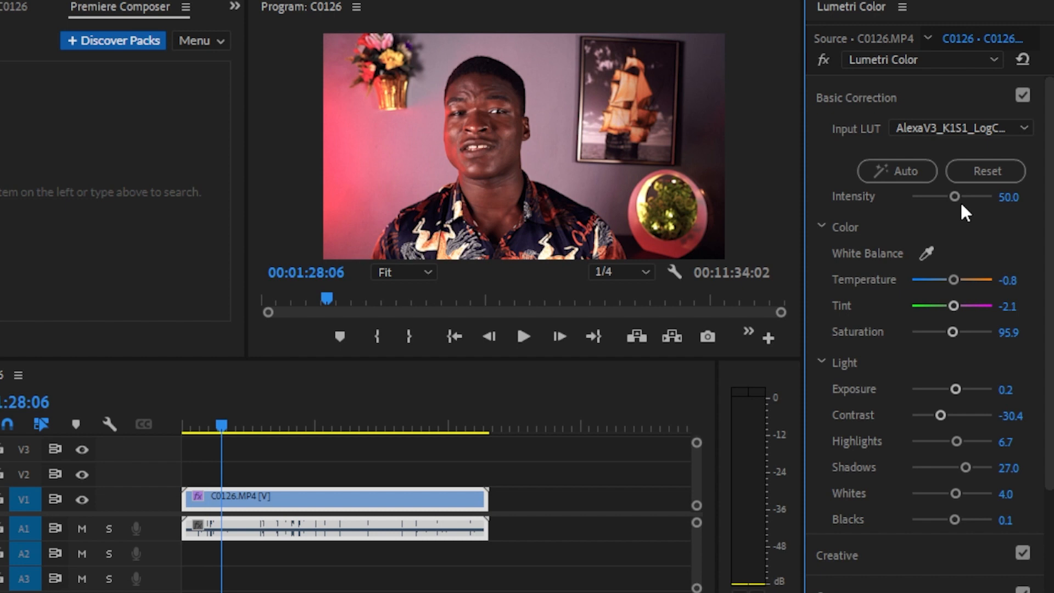
key(ctrl+z)
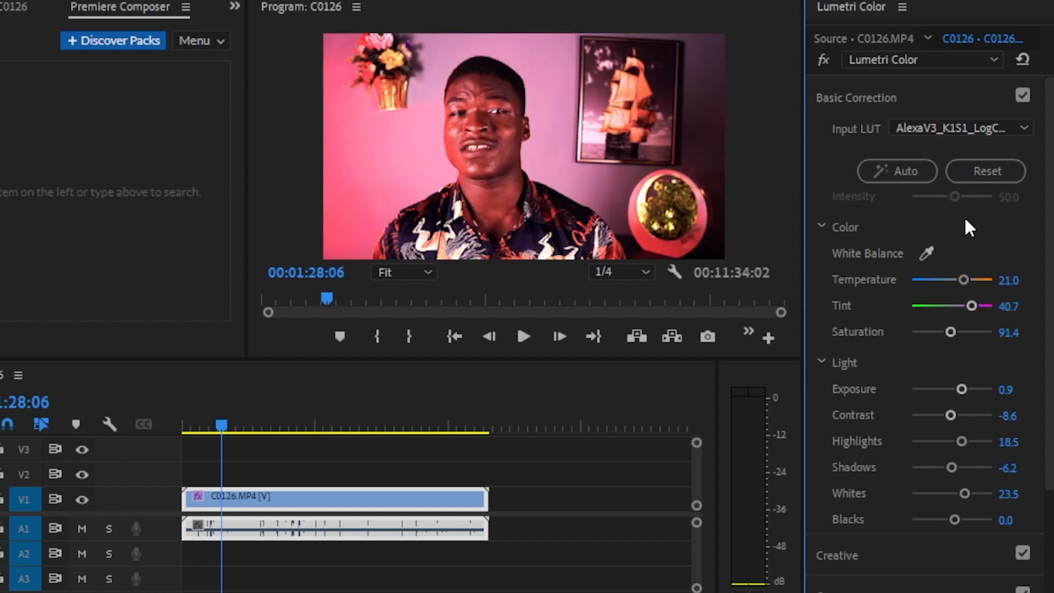
key(ctrl+shift+z)
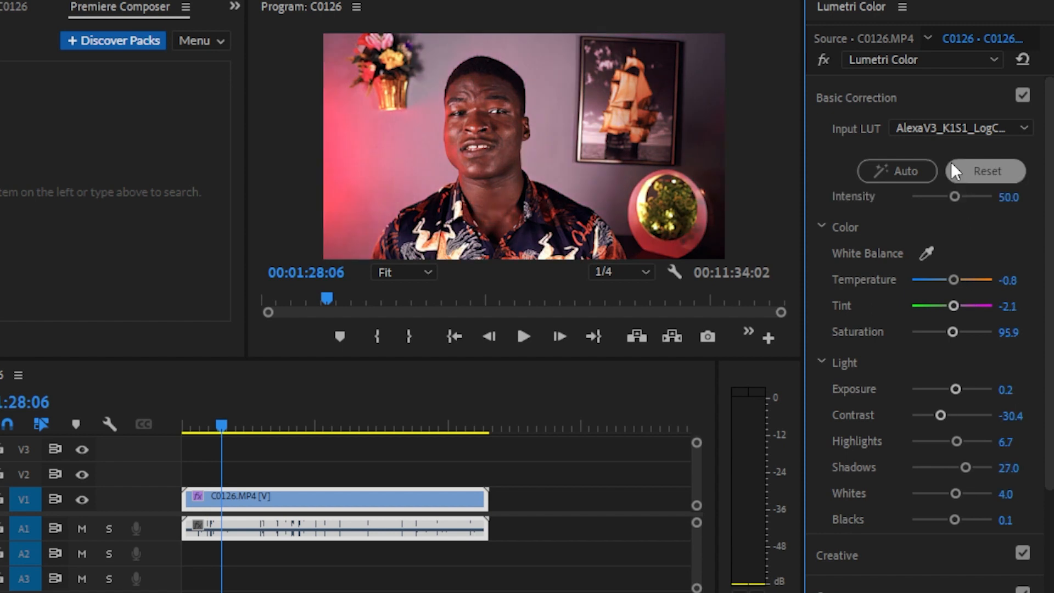
key(ctrl+z)
key(ctrl+z)
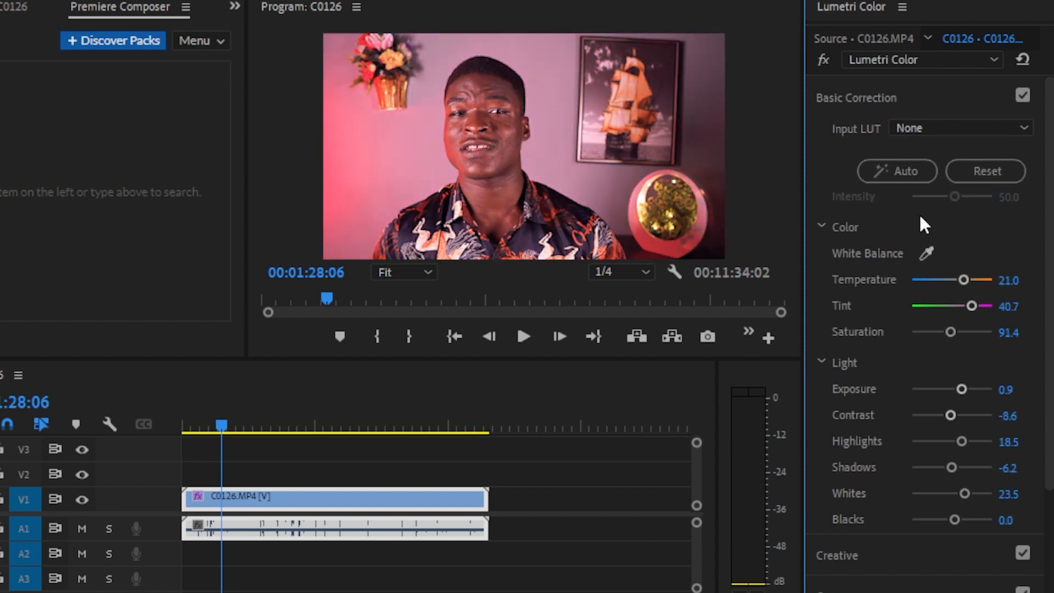
Set the Creative look to None and compare the clip with the Lumetri Color effect off and on
click(870, 98)
click(891, 151)
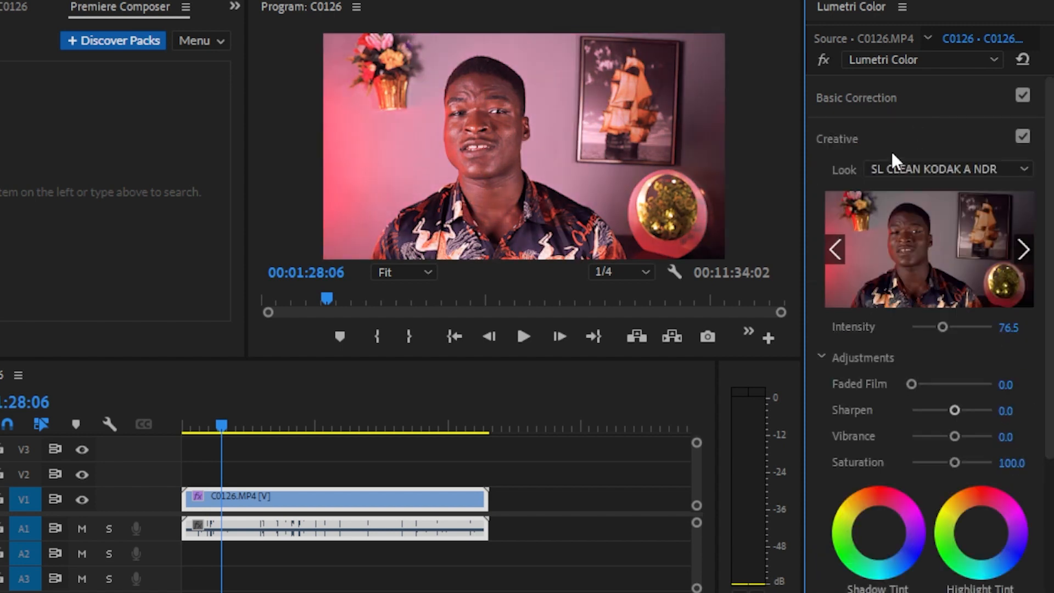
click(930, 171)
scroll(844, 219, up, 10)
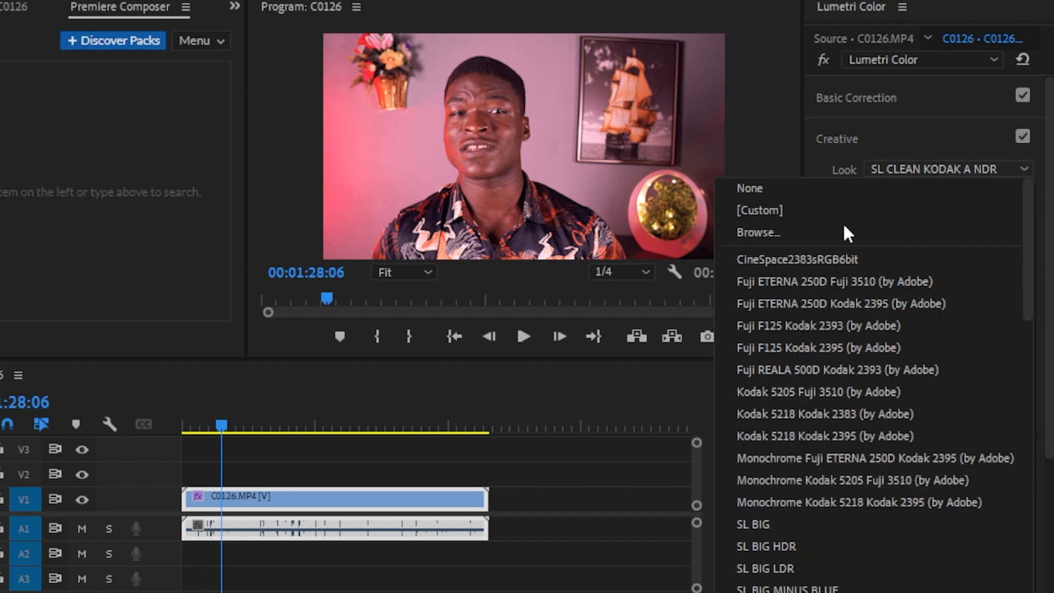
click(795, 188)
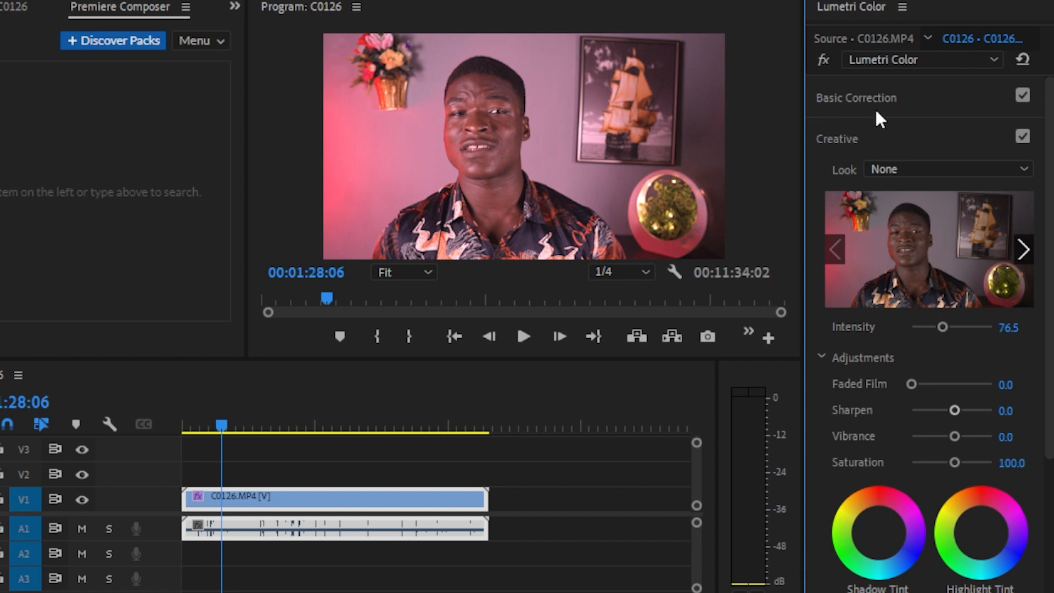
click(821, 58)
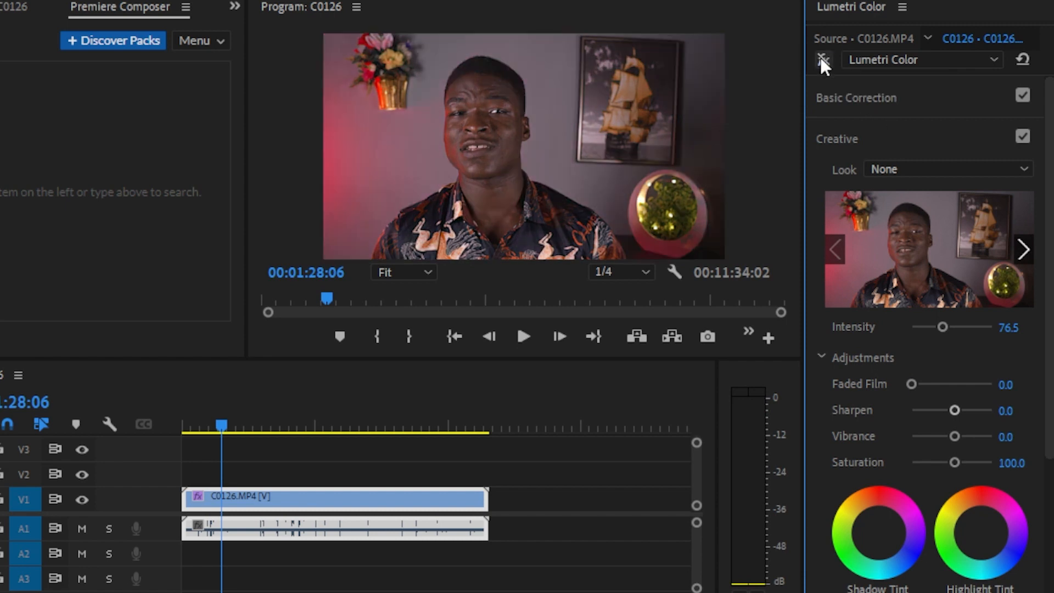
click(821, 58)
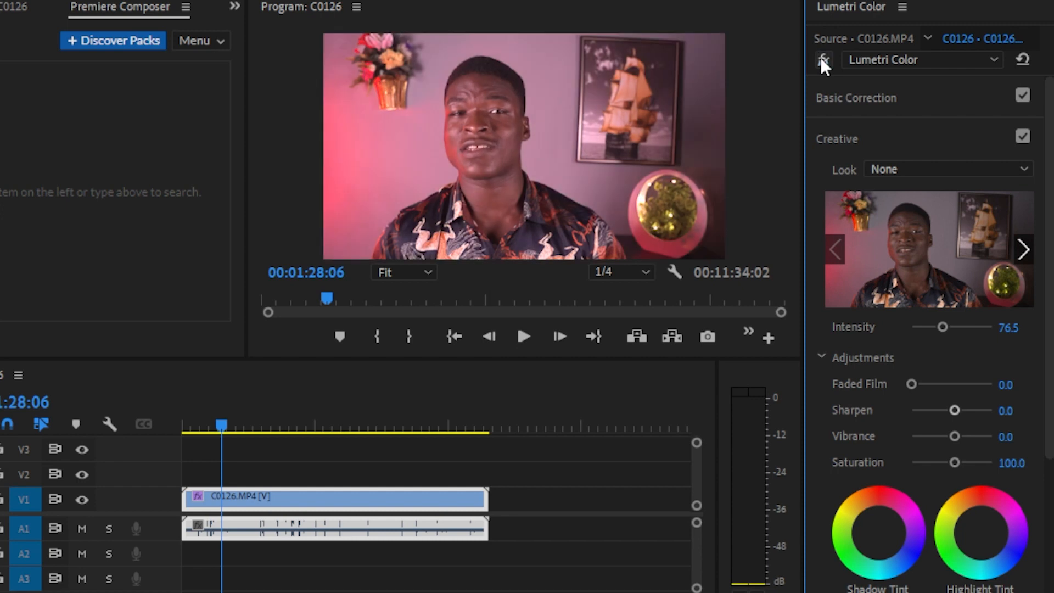
Try a raised Sharpen and Faded Film at 100 in the Creative adjustments, and reset both to their defaults
drag(1047, 305, 1051, 405)
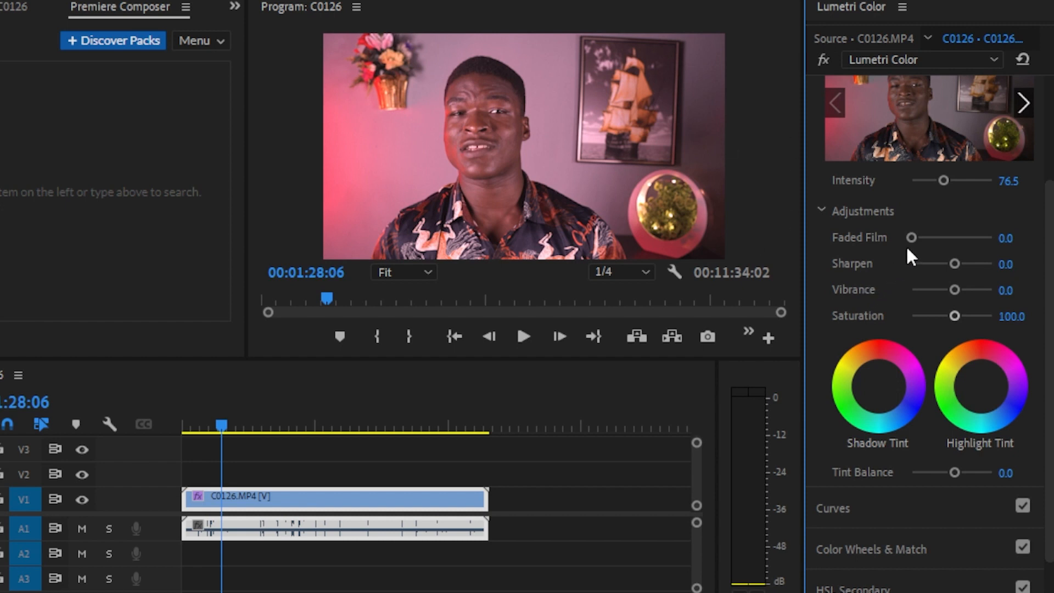
drag(954, 264, 990, 265)
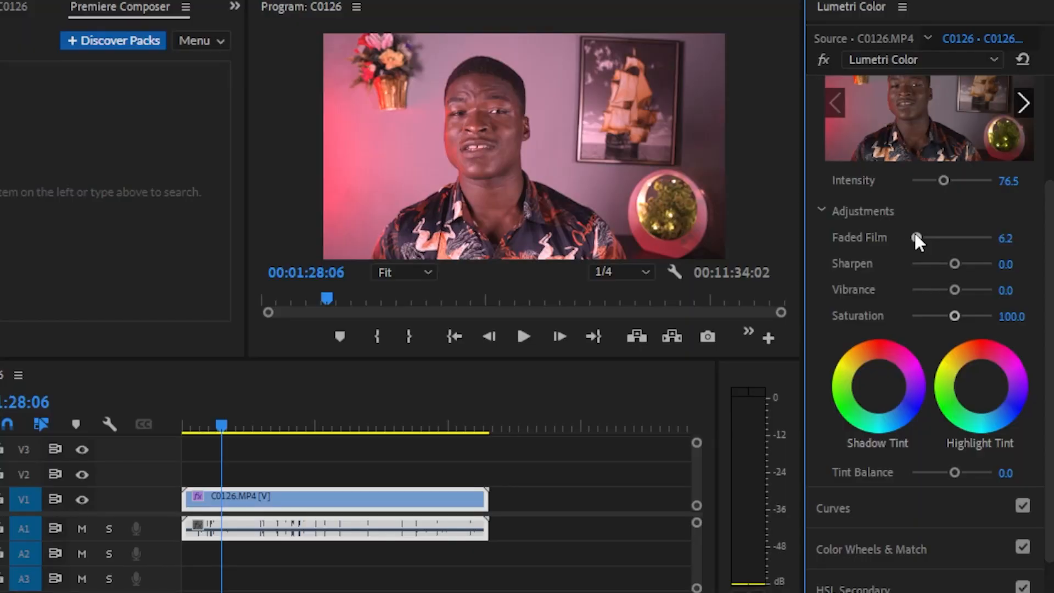
drag(914, 236, 992, 237)
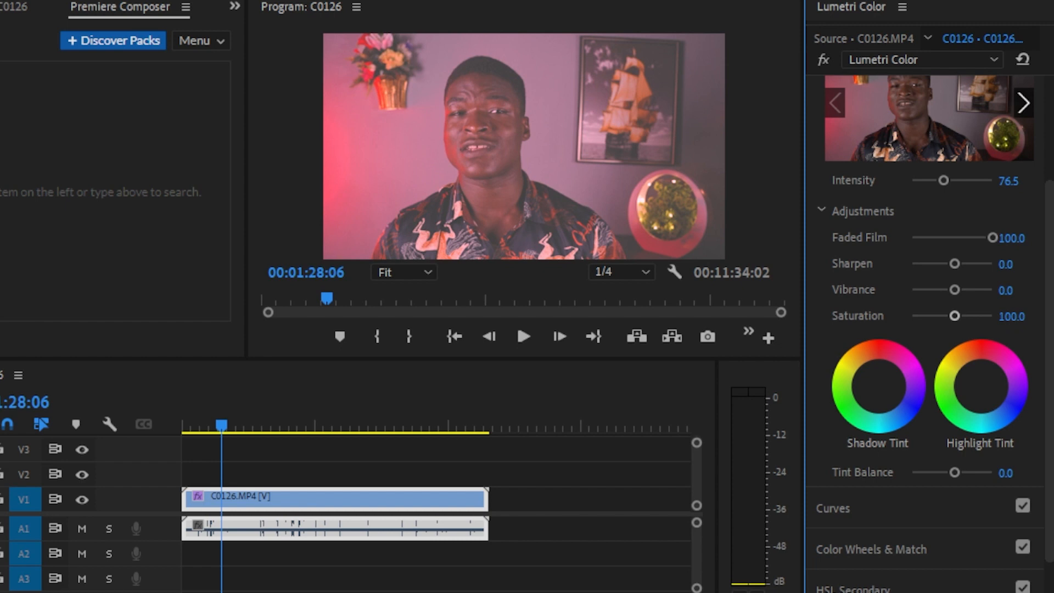
double_click(992, 237)
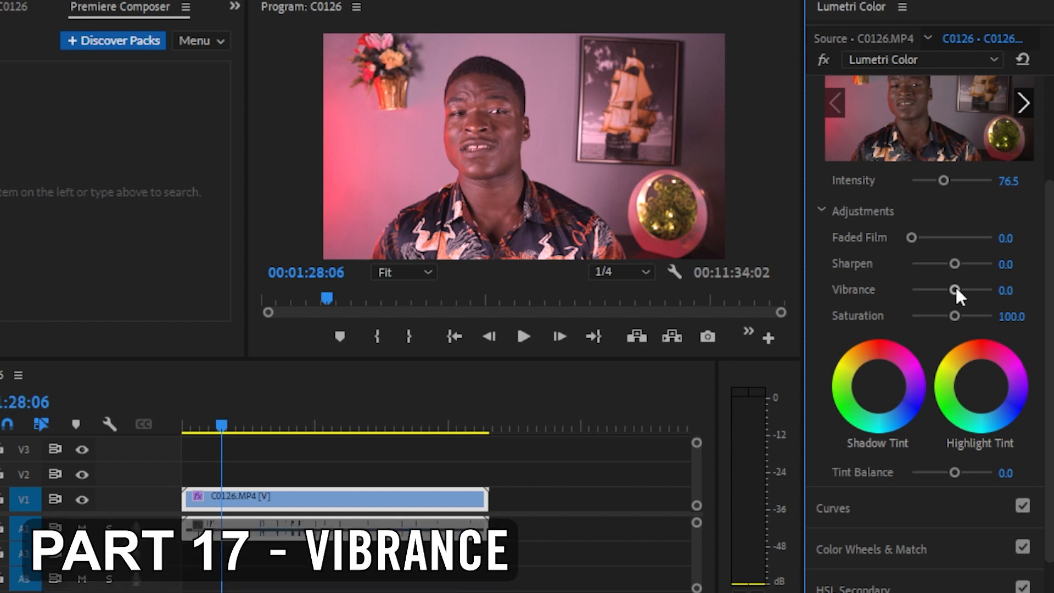
Try Vibrance at 100 in the Creative adjustments and reset it to its default
drag(955, 290, 997, 293)
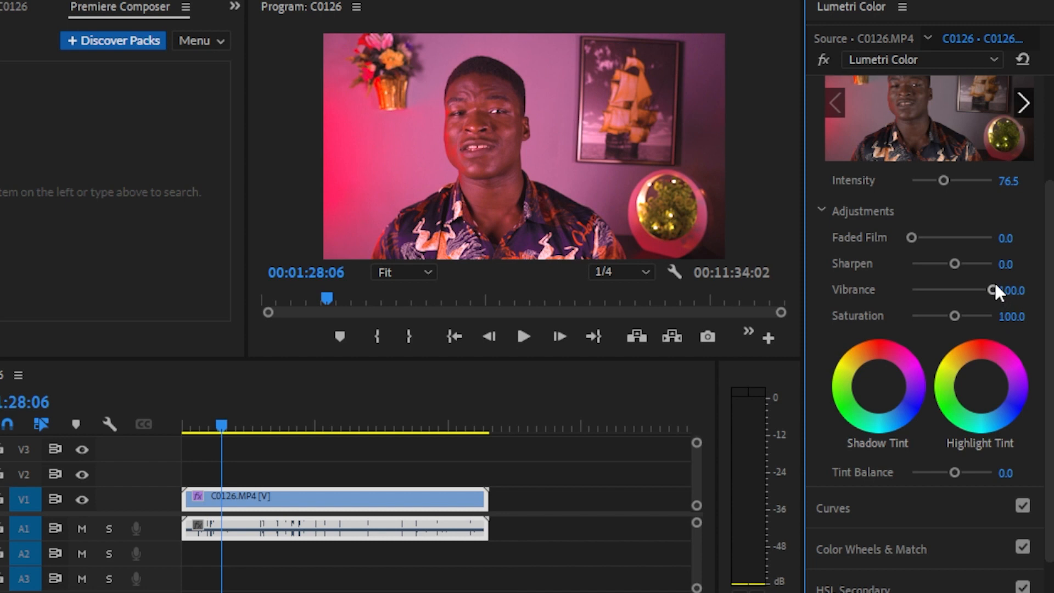
drag(994, 281, 1022, 300)
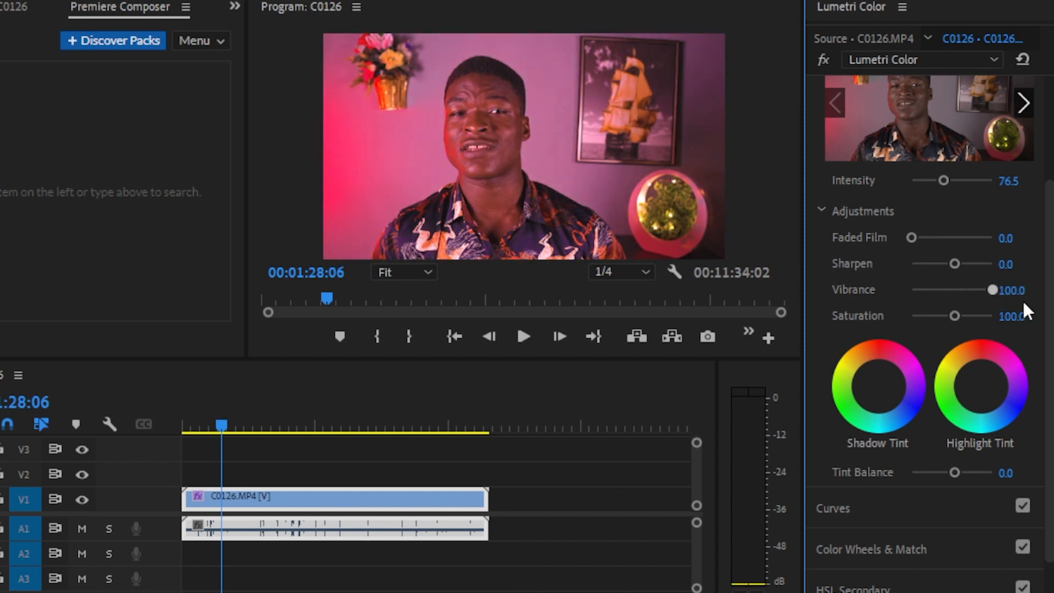
double_click(991, 288)
Try Saturation at 200 and Vibrance at 100 separately in the Creative adjustments, resetting each to its default
drag(954, 316, 1017, 339)
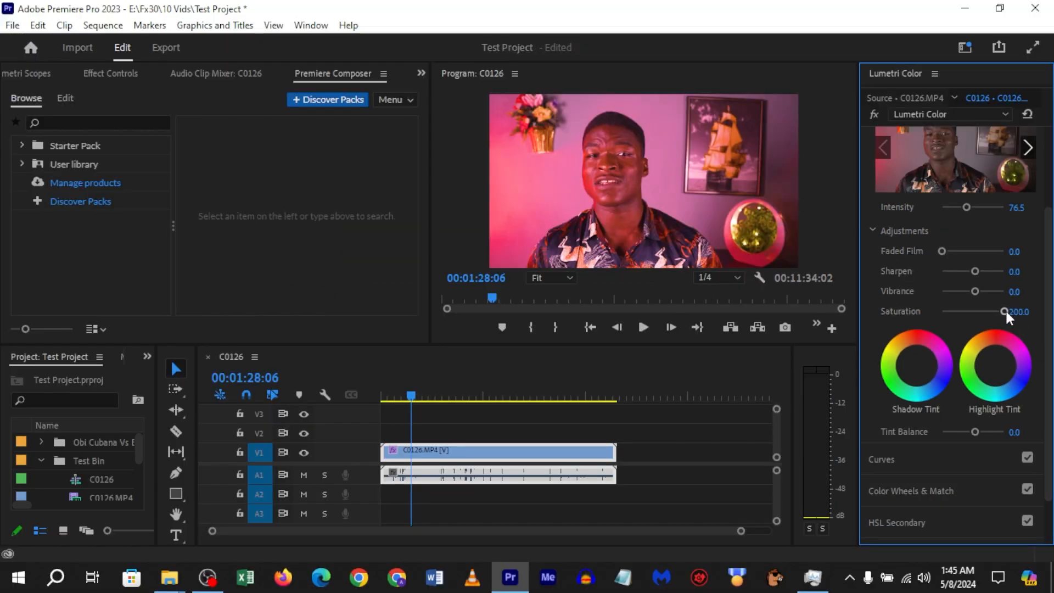
double_click(1004, 311)
drag(973, 292, 1012, 291)
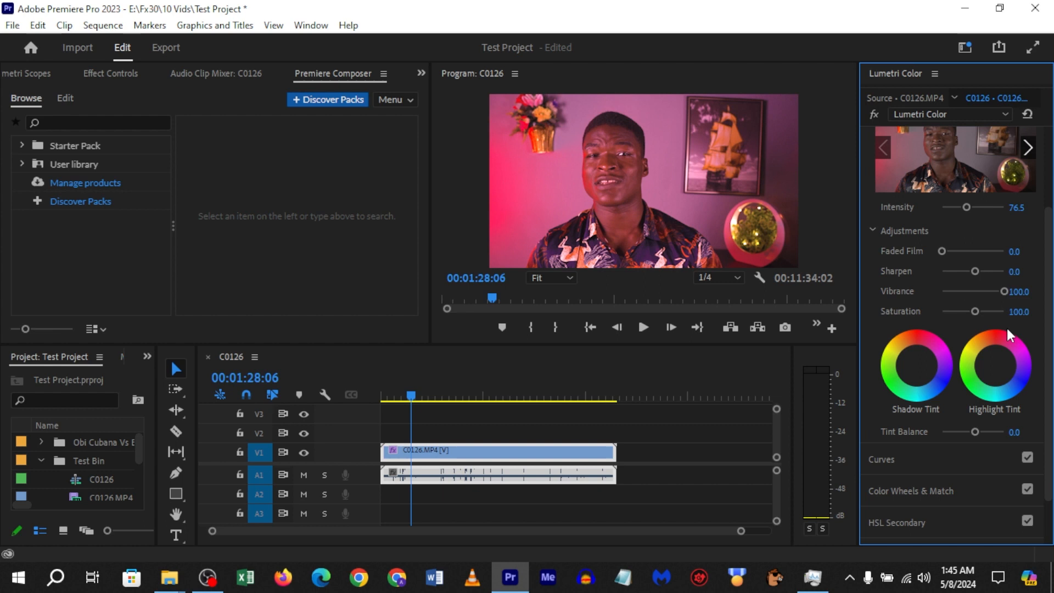
double_click(1004, 291)
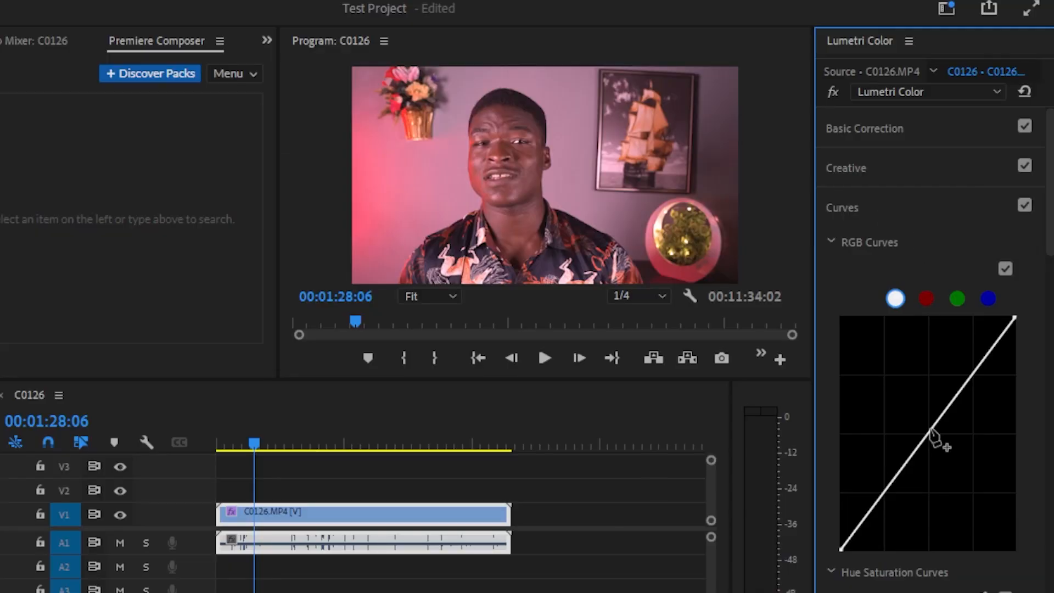
Try pulling down the white master curve and the red curve in RGB Curves, resetting each to a straight line
drag(931, 431, 1024, 495)
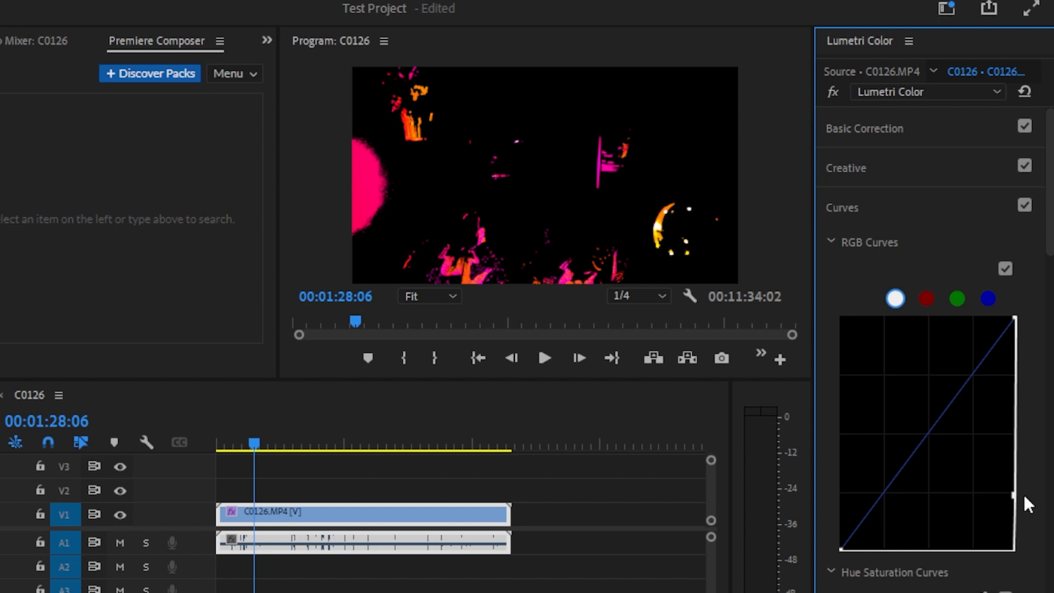
double_click(976, 397)
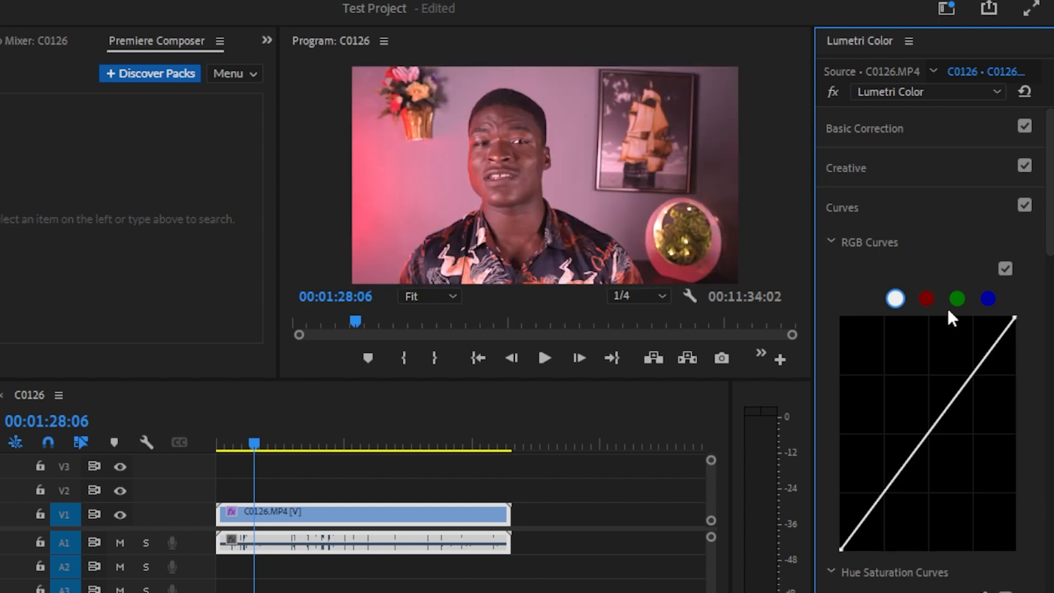
click(928, 298)
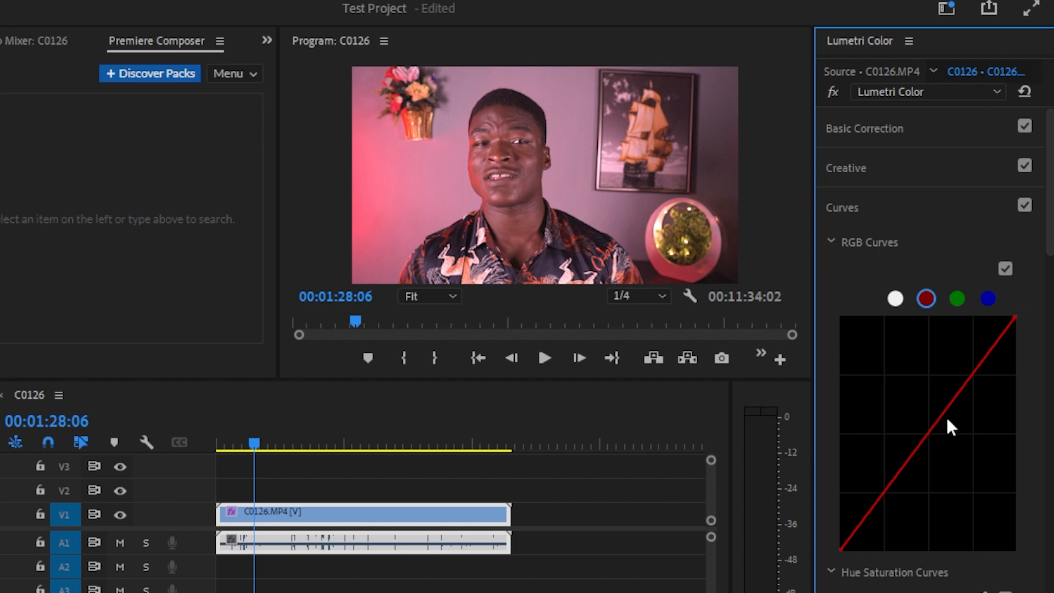
drag(933, 426, 916, 482)
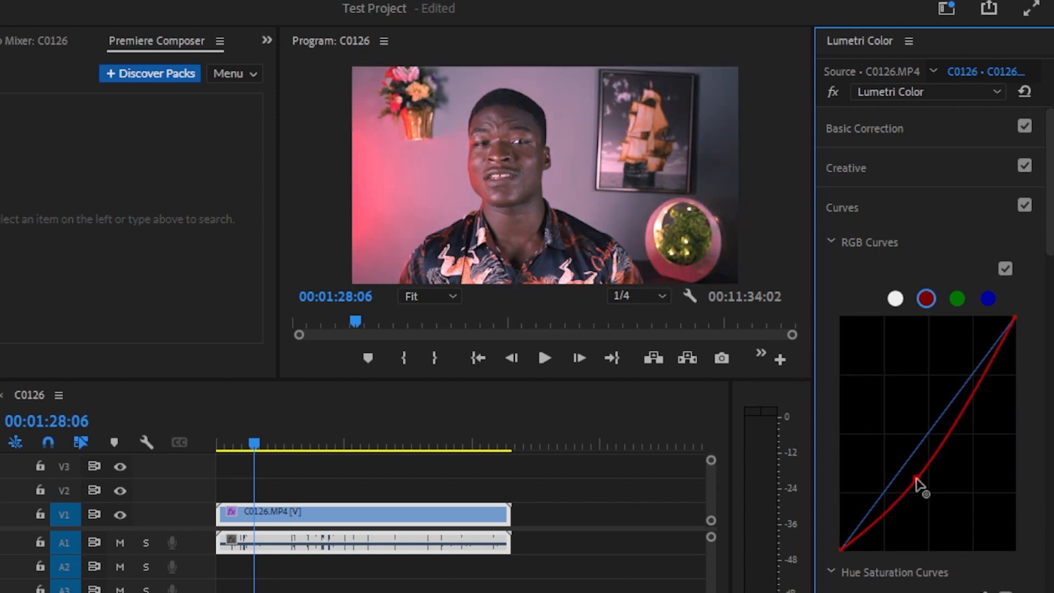
double_click(916, 481)
Try moving a point on the green curve and lowering the blue curve's midtones in RGB Curves, resetting each curve
click(956, 298)
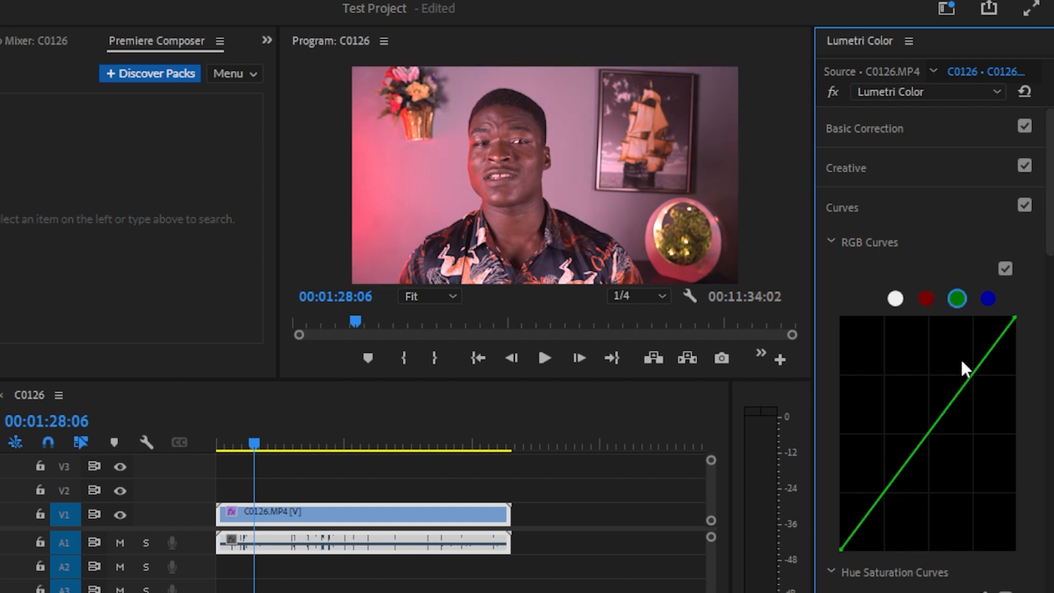
drag(933, 430, 899, 470)
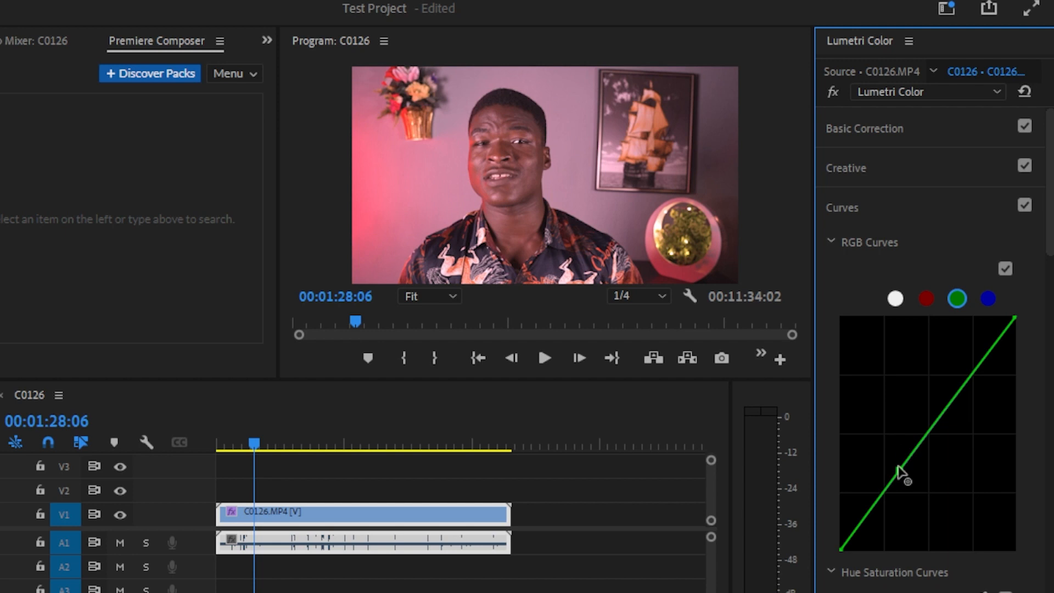
double_click(900, 471)
click(988, 298)
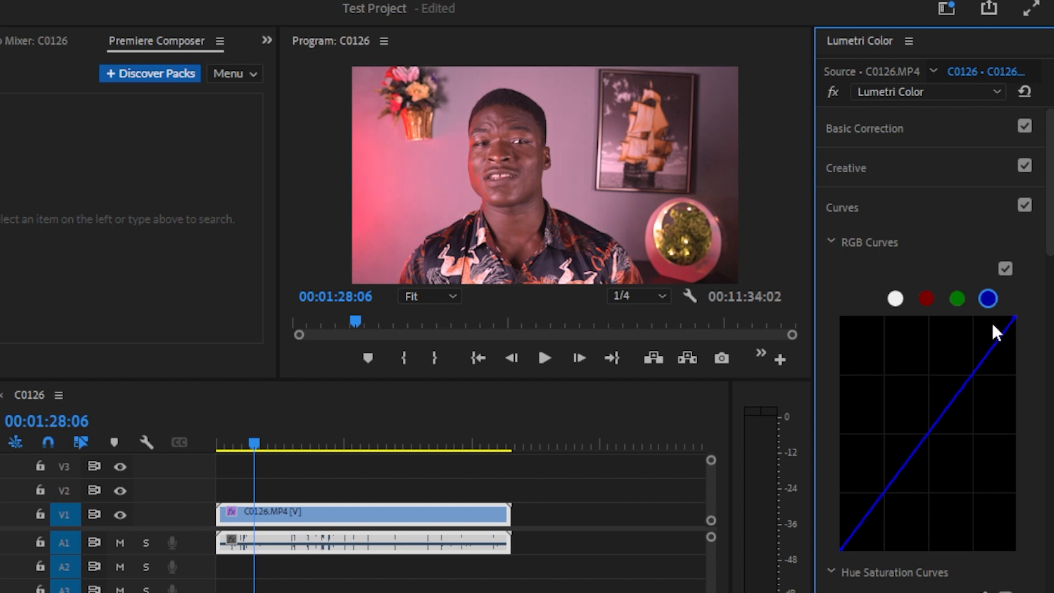
drag(938, 425, 936, 497)
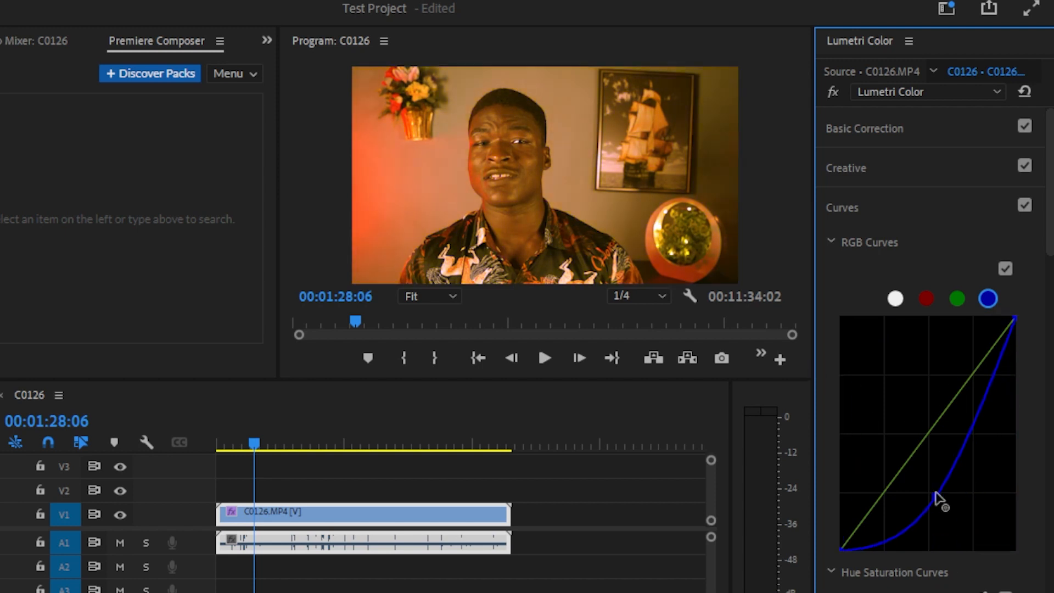
double_click(936, 496)
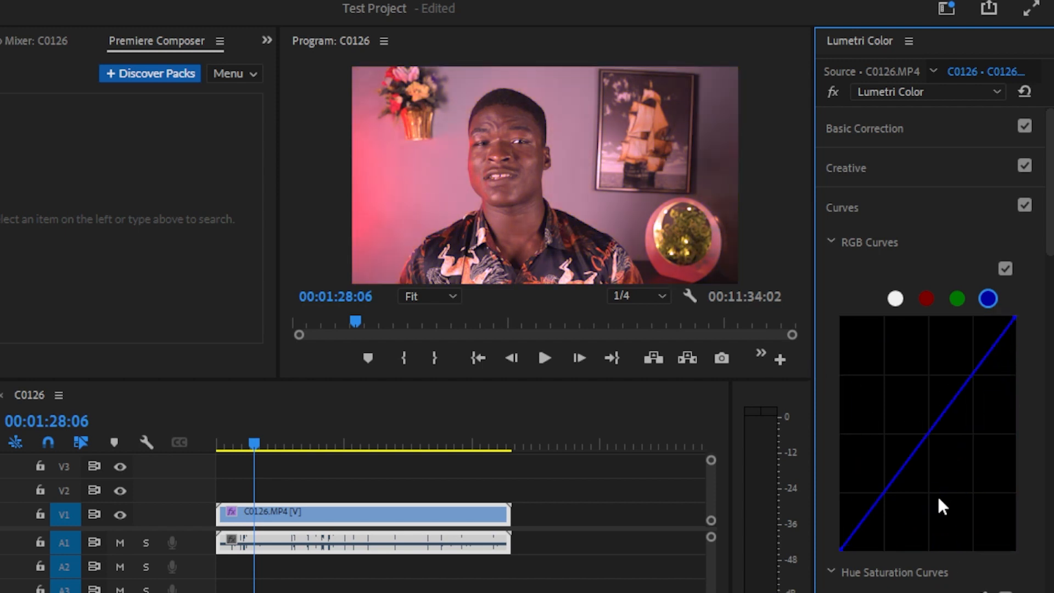
scroll(936, 495, down, 1)
click(866, 184)
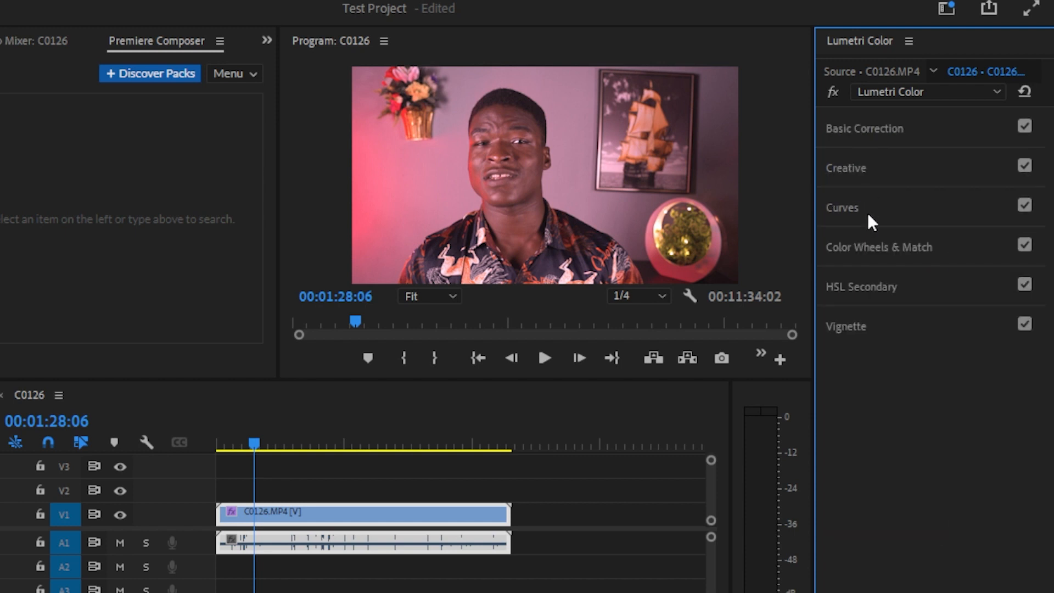
click(866, 222)
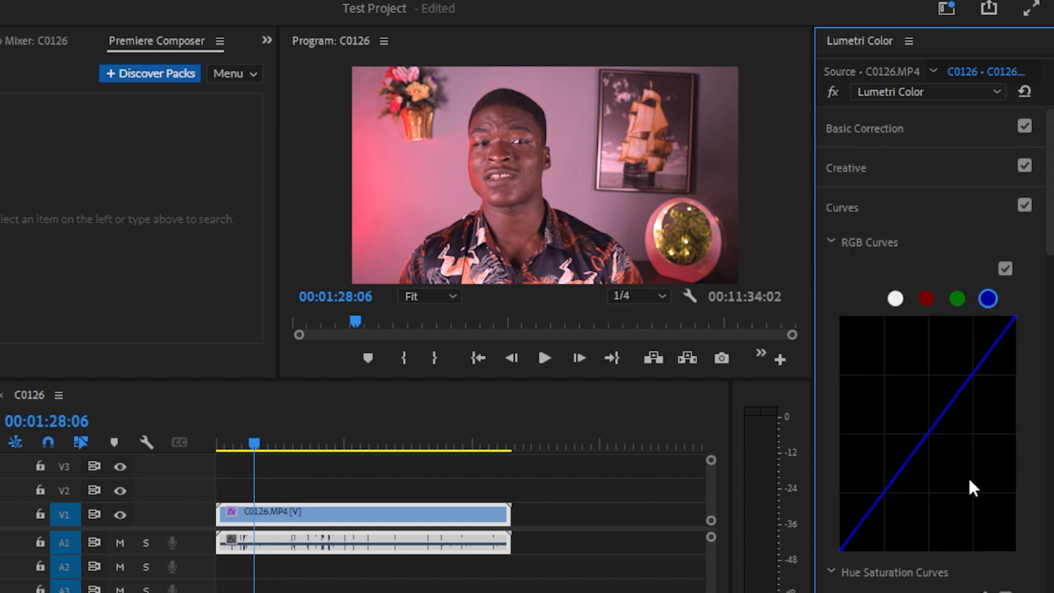
Sample the pink-lit wall for the Hue vs Sat curve, try raising the sampled red's saturation, and reset the curve
scroll(1045, 523, down, 2)
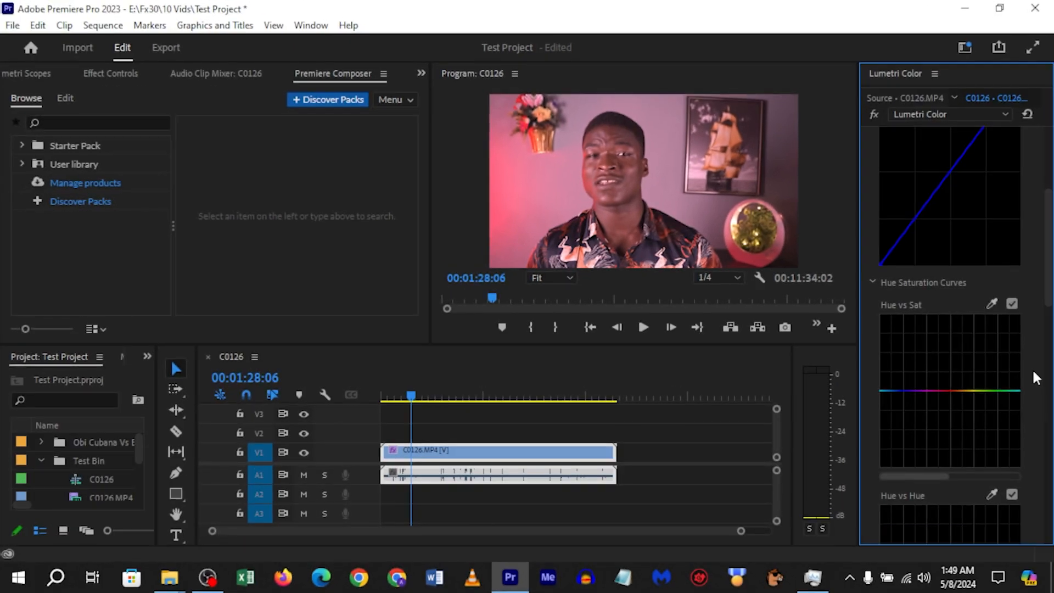
click(991, 304)
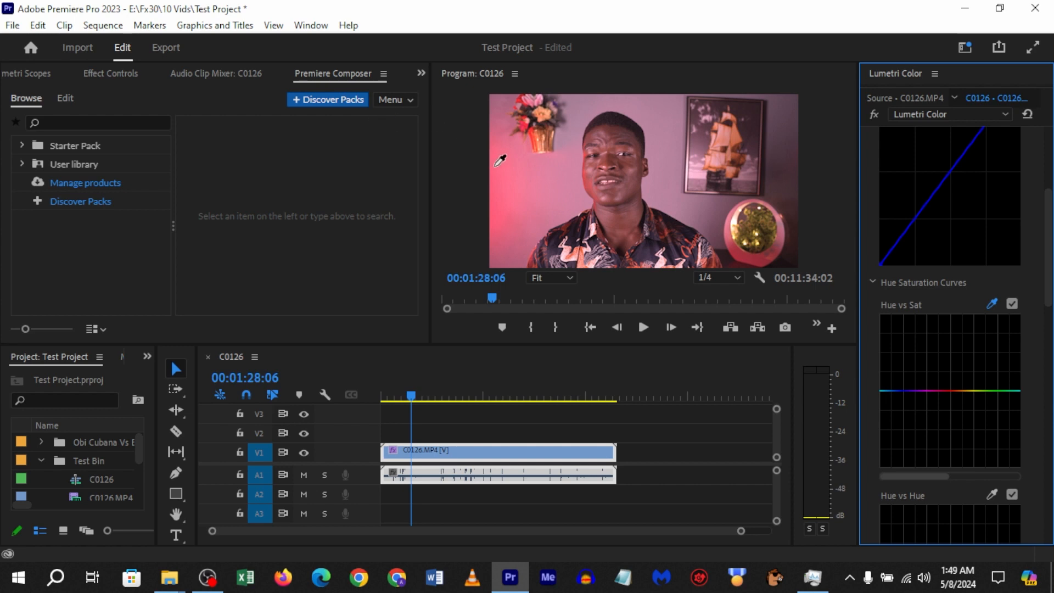
click(495, 165)
drag(949, 391, 952, 327)
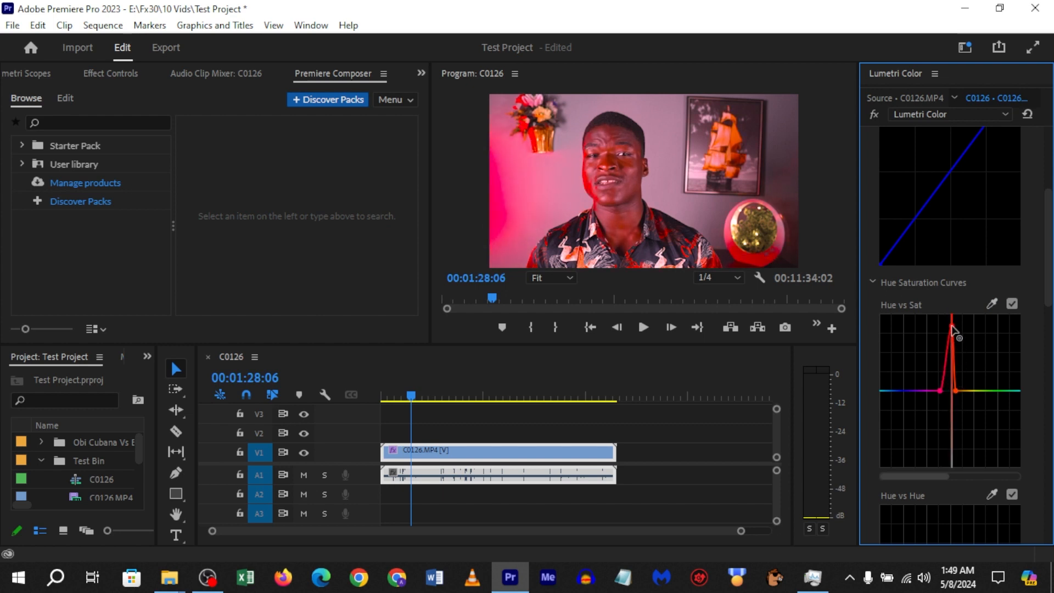
drag(952, 329, 942, 357)
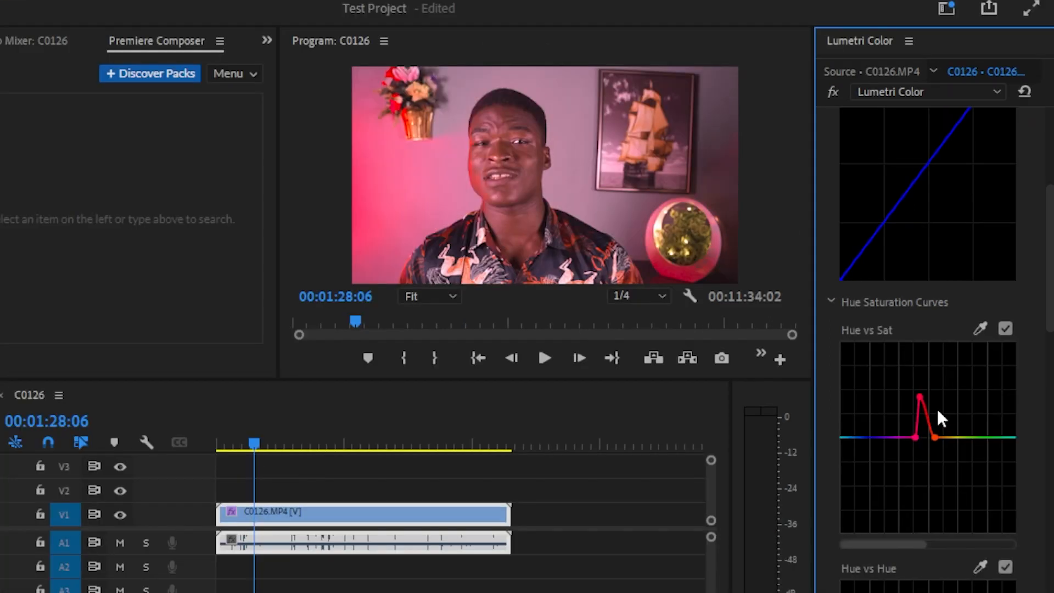
double_click(930, 402)
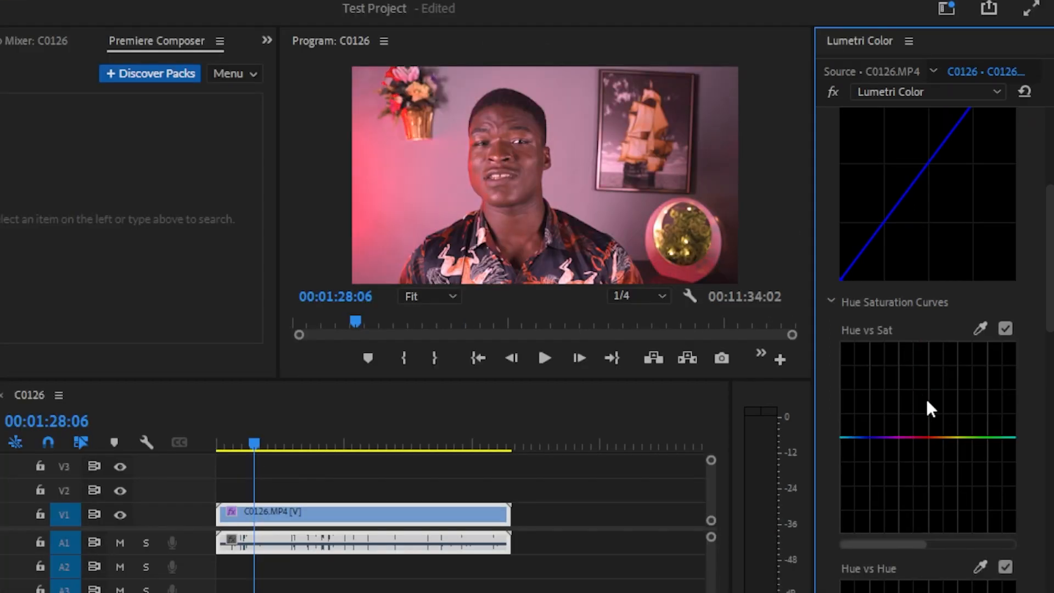
Sample the shirt area for the Hue vs Hue curve, try raising a curve point, and reset the curve
scroll(1025, 433, down, 1)
scroll(1022, 426, down, 1)
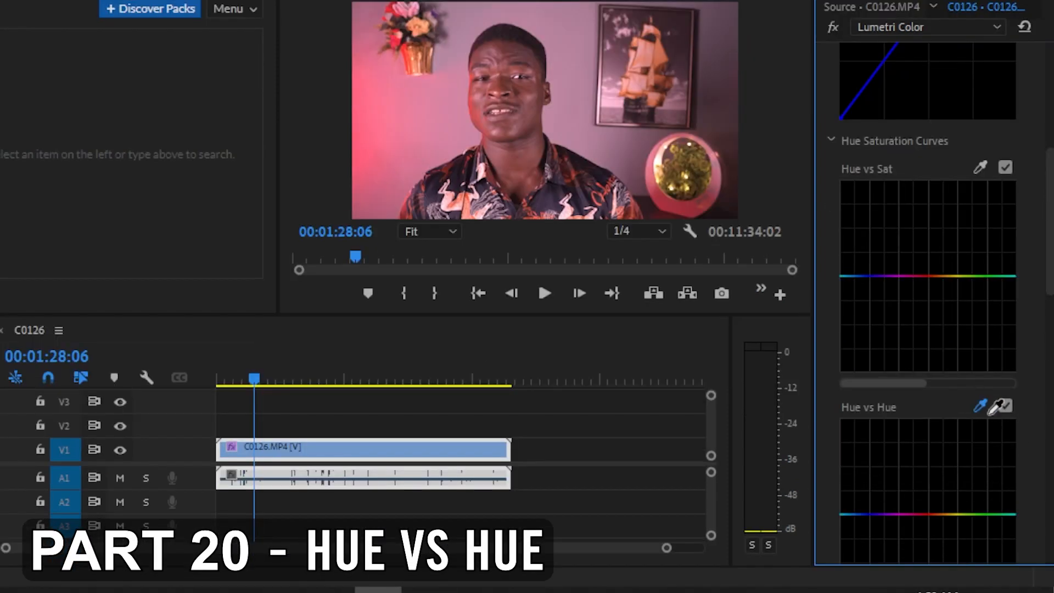
click(982, 407)
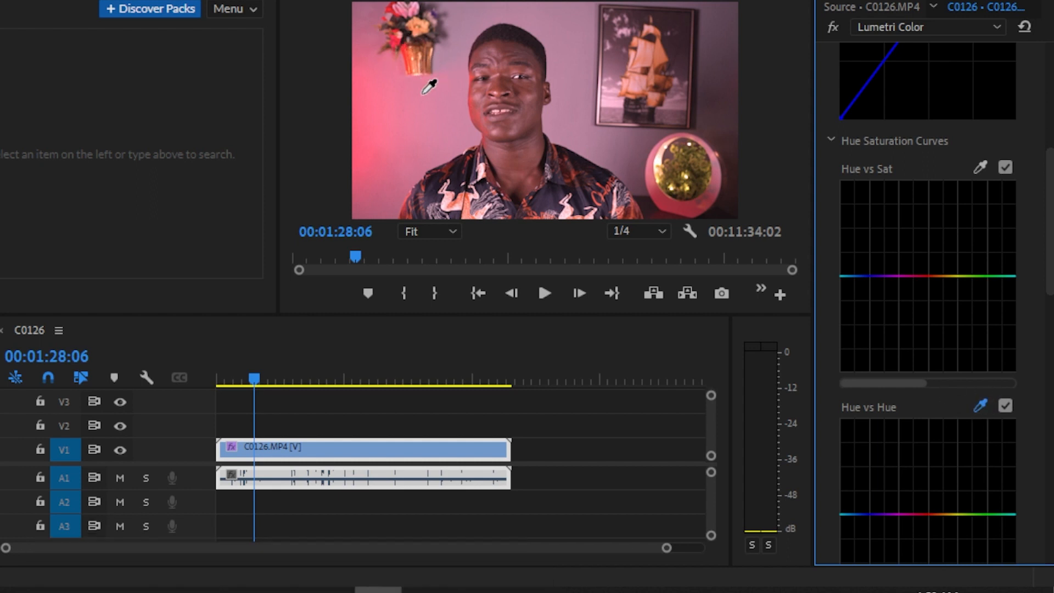
click(550, 200)
drag(892, 516, 904, 477)
double_click(907, 485)
Sample the pink-lit wall for Hue vs Hue, try shifting its hue down and up, clear the changes, and close the Curves section
click(980, 406)
click(356, 94)
drag(924, 514, 918, 583)
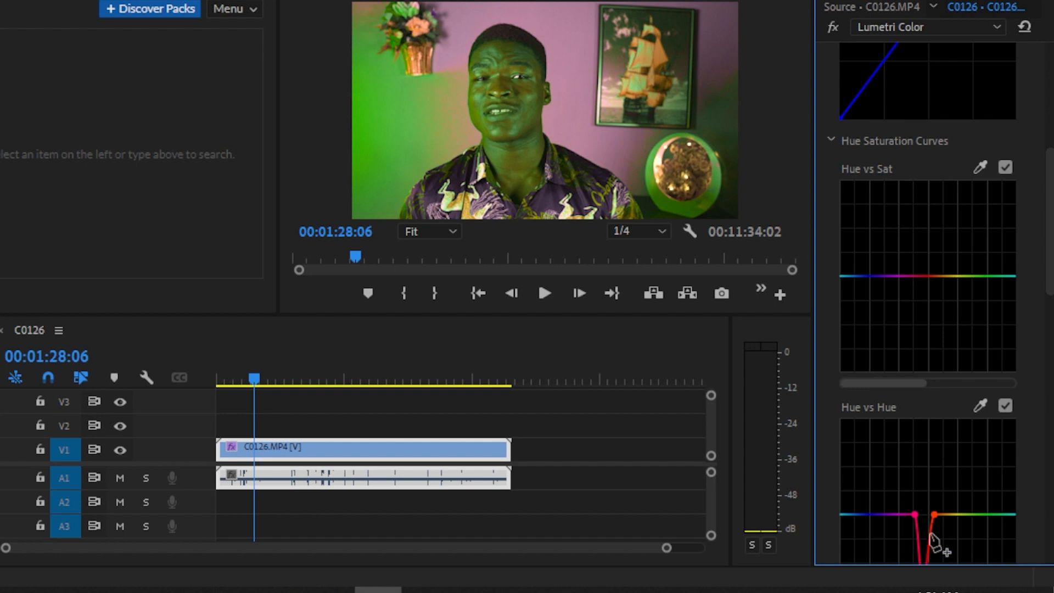
key(ctrl+z)
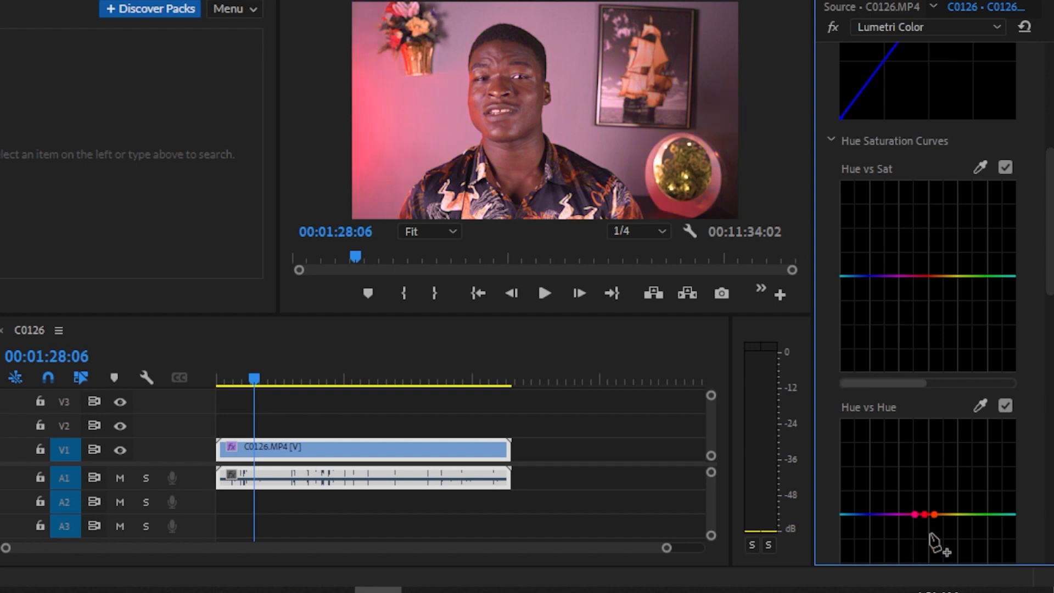
drag(924, 515, 915, 379)
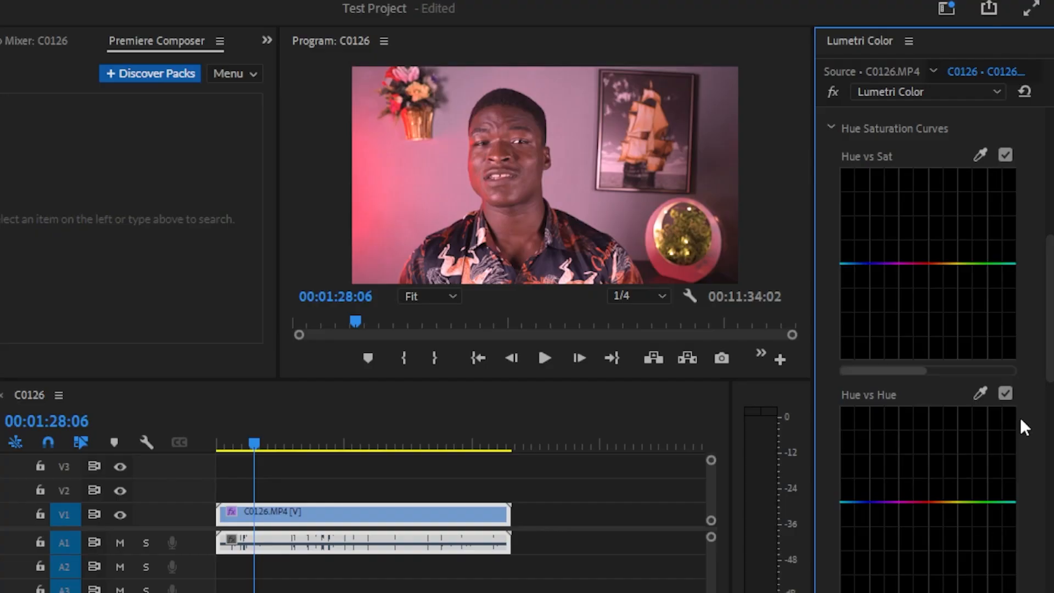
scroll(1027, 404, up, 5)
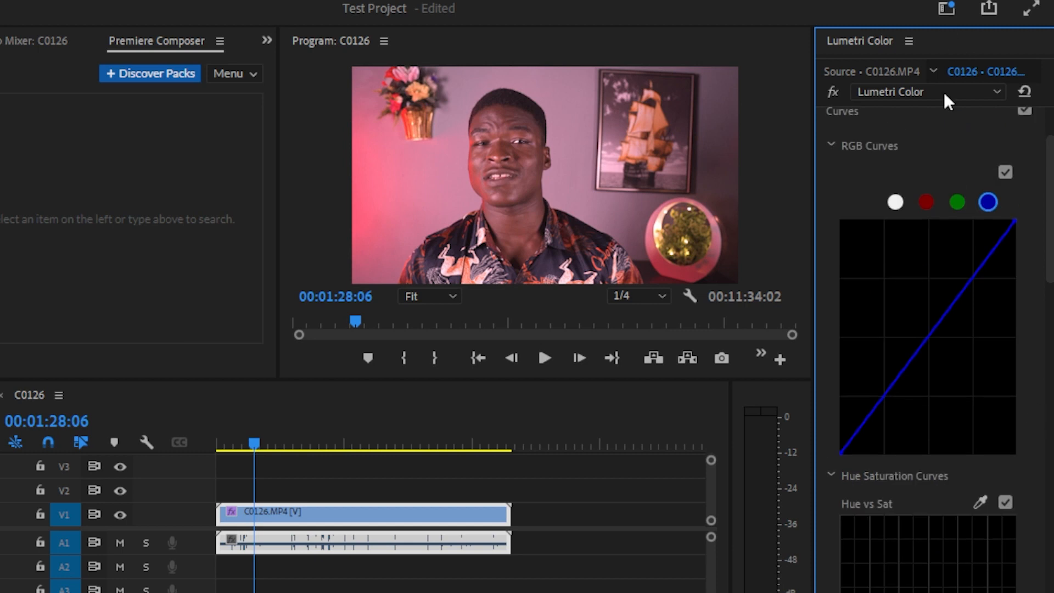
click(861, 112)
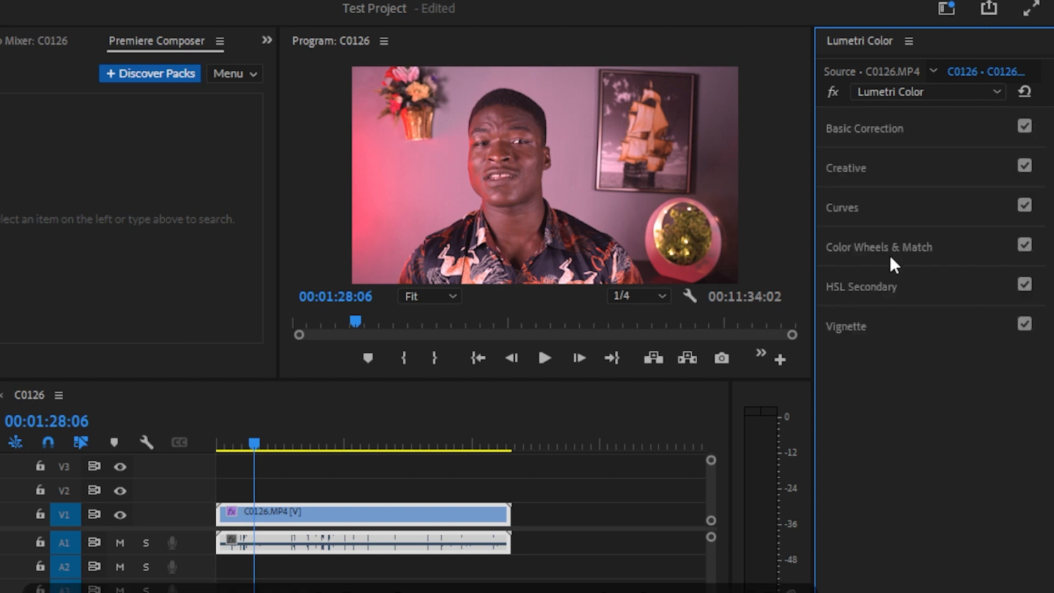
Try tinting the Midtones color wheel, compare with the Basic Correction Temperature and Tint controls, and reset the wheel
click(890, 263)
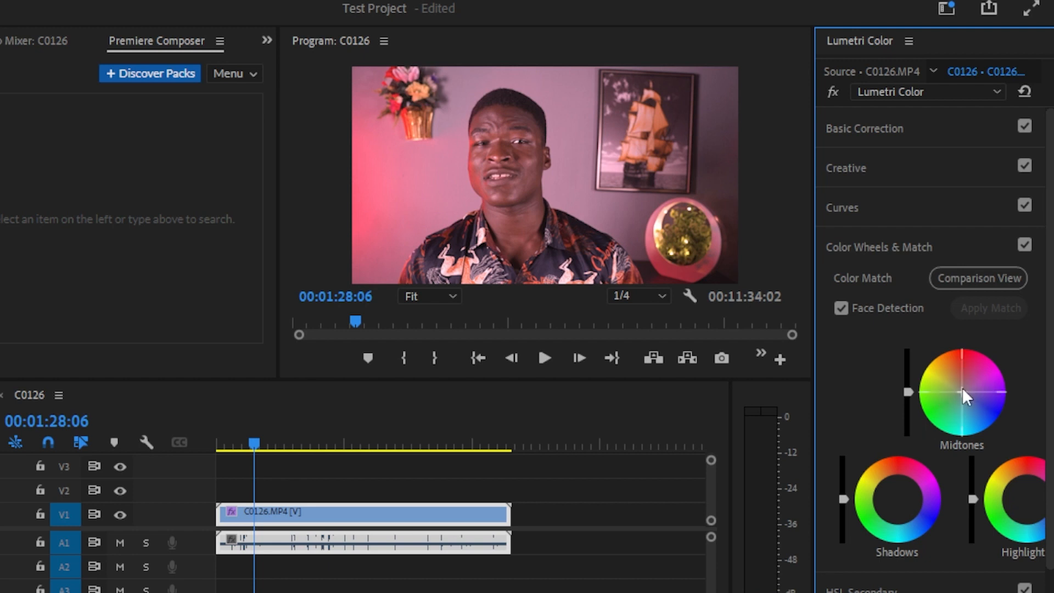
mouse_move(962, 392)
mouse_down()
mouse_move(970, 394)
mouse_move(959, 388)
mouse_up()
click(901, 131)
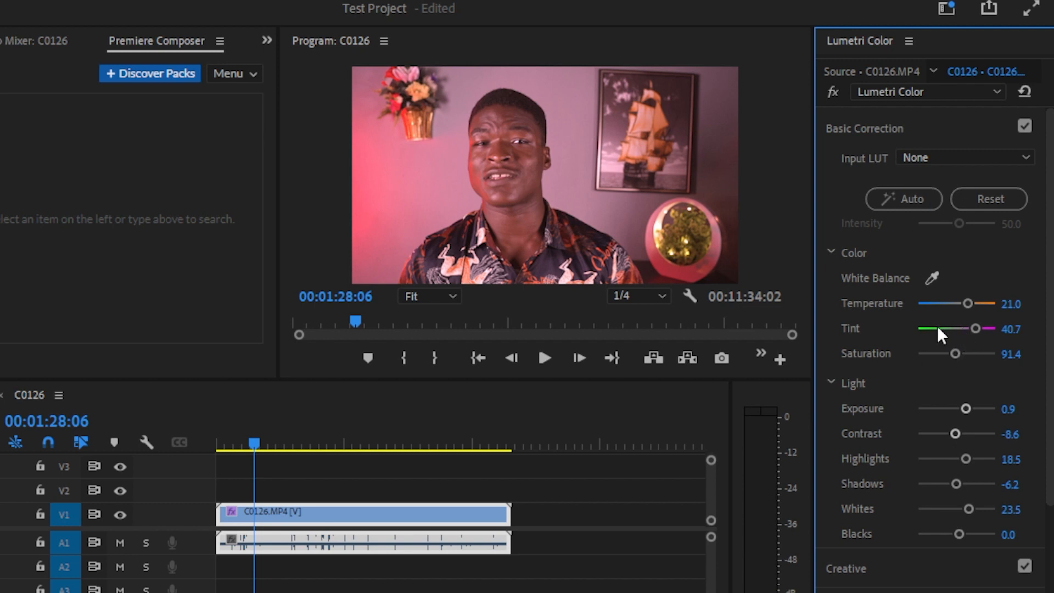
click(855, 125)
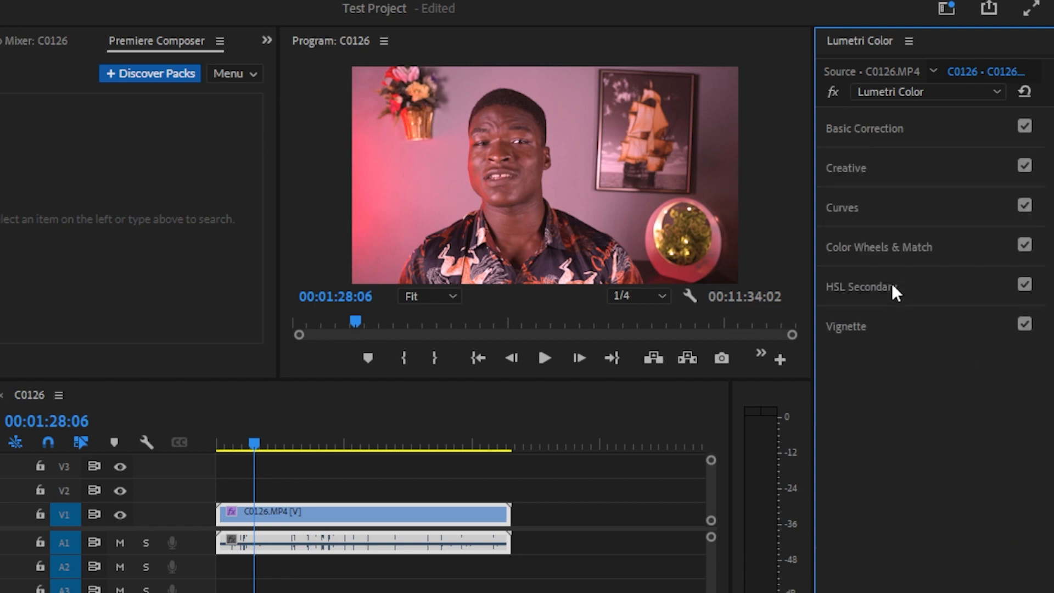
click(898, 256)
mouse_move(957, 385)
mouse_down()
mouse_move(942, 406)
mouse_move(966, 418)
mouse_move(978, 408)
mouse_move(973, 387)
mouse_up()
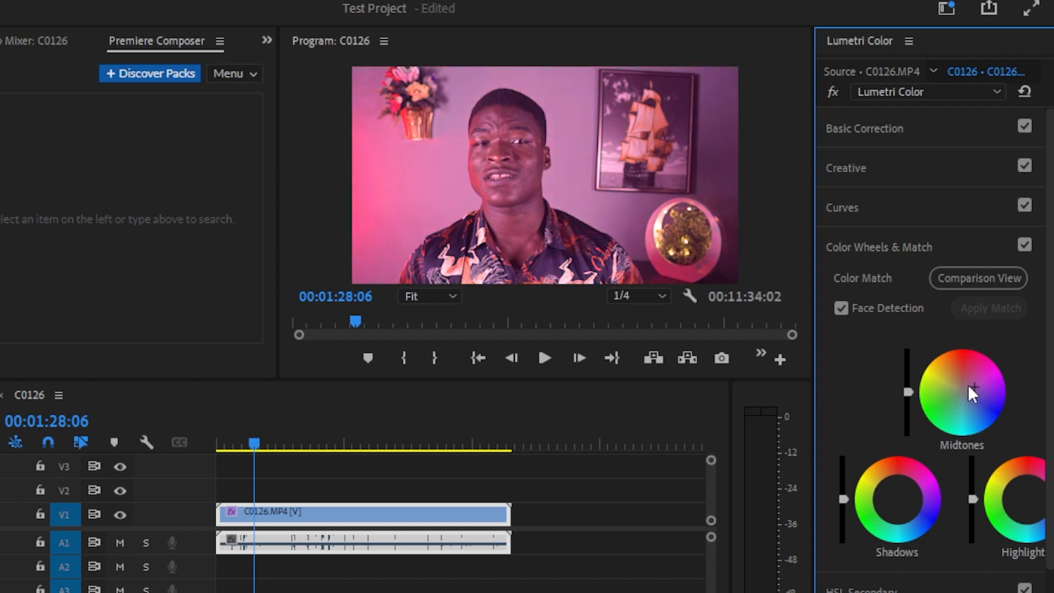
double_click(967, 385)
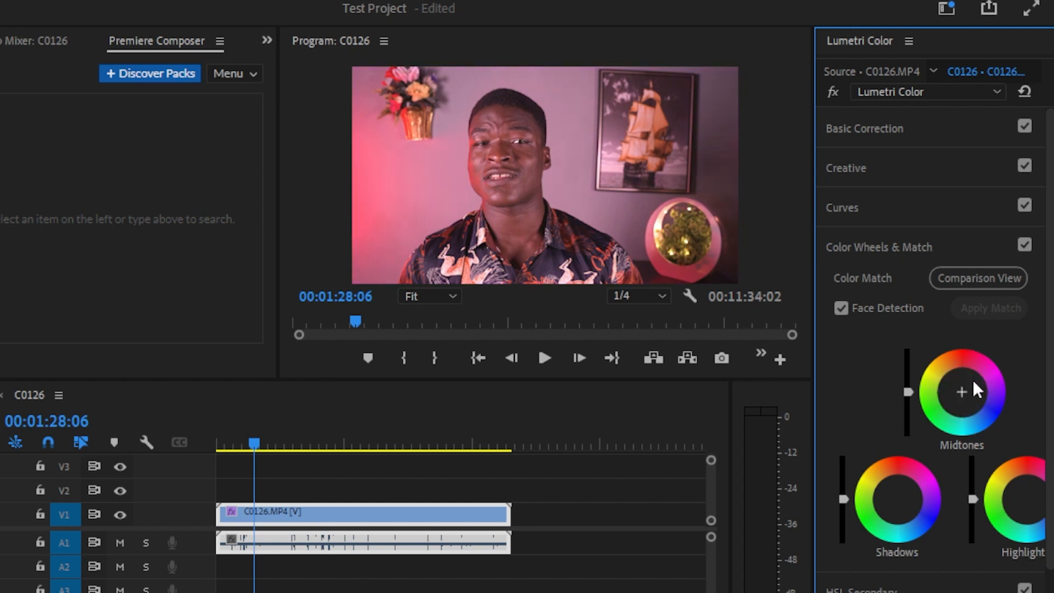
Try tinting the Shadows color wheel towards blue and reset the wheel to neutral
double_click(900, 506)
mouse_move(897, 499)
mouse_down()
mouse_move(893, 481)
mouse_move(898, 491)
mouse_move(886, 493)
mouse_move(908, 513)
mouse_up()
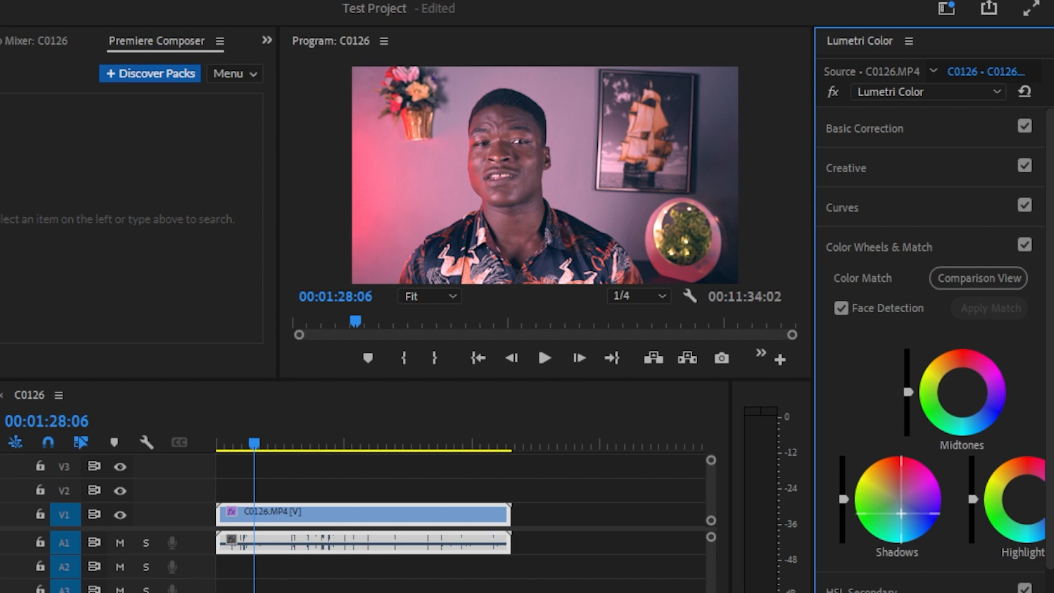
drag(900, 513, 927, 524)
double_click(926, 515)
Try tinting the Highlights color wheel towards red, compare the clip with Lumetri Color off and on, and reset the wheel
mouse_move(1026, 499)
mouse_down()
mouse_move(1033, 509)
mouse_move(1005, 506)
mouse_move(1030, 489)
mouse_up()
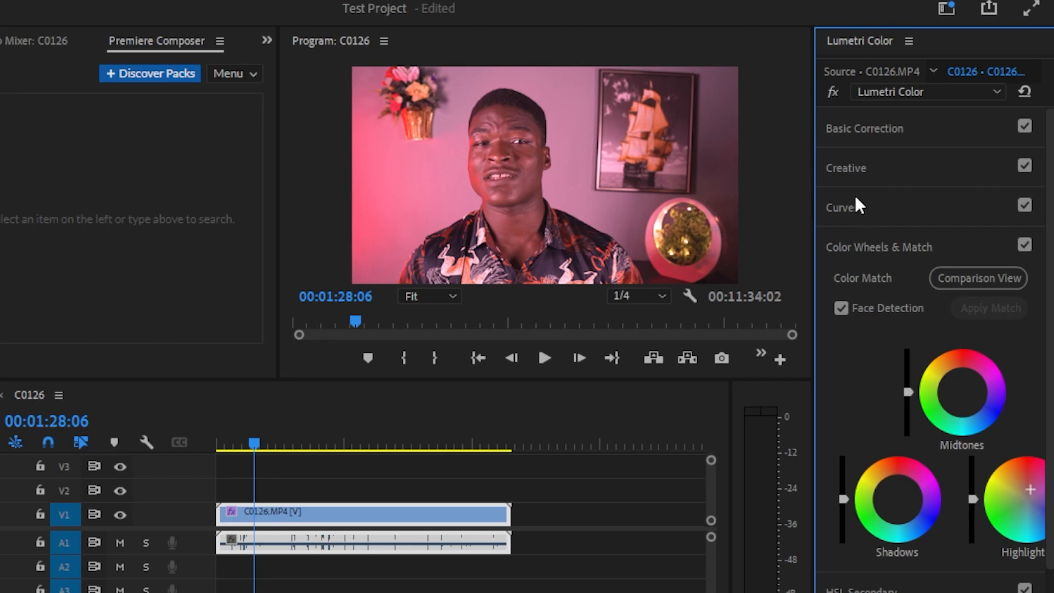
click(832, 93)
click(832, 93)
click(832, 93)
click(832, 93)
double_click(1029, 495)
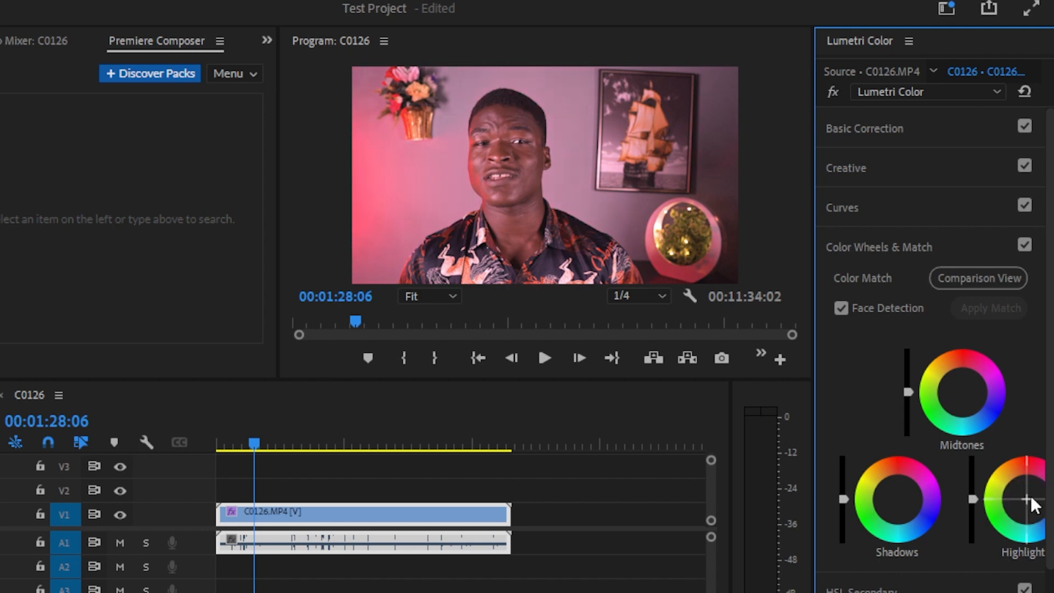
Close HSL Secondary, try Vignette Amount 3.0, and set Amount to -3.0, Midpoint to 19.8, Roundness to 65.4 and Feather to 79.0
drag(1049, 321, 1049, 381)
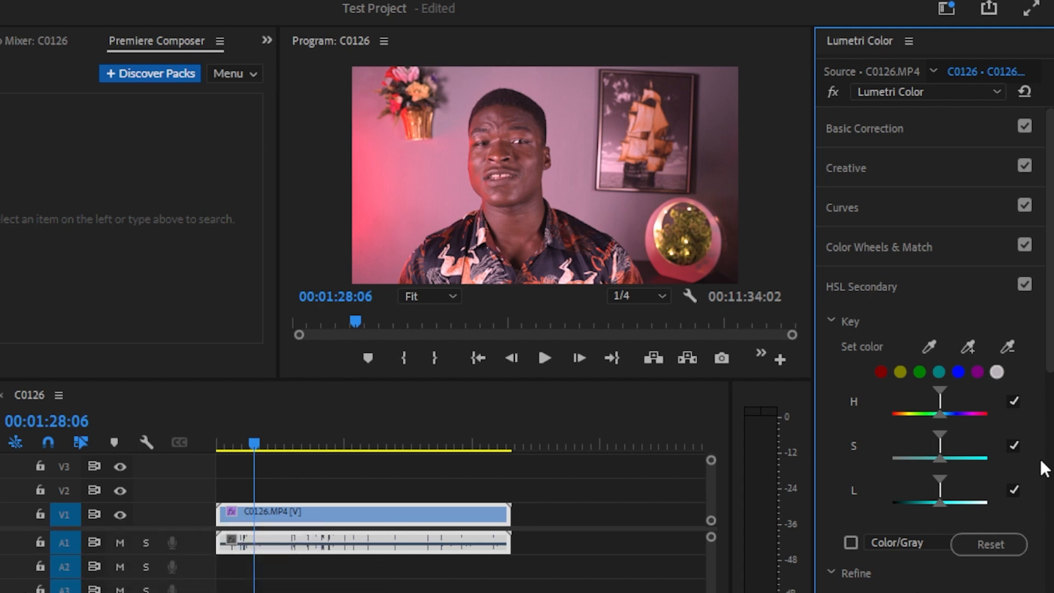
click(897, 291)
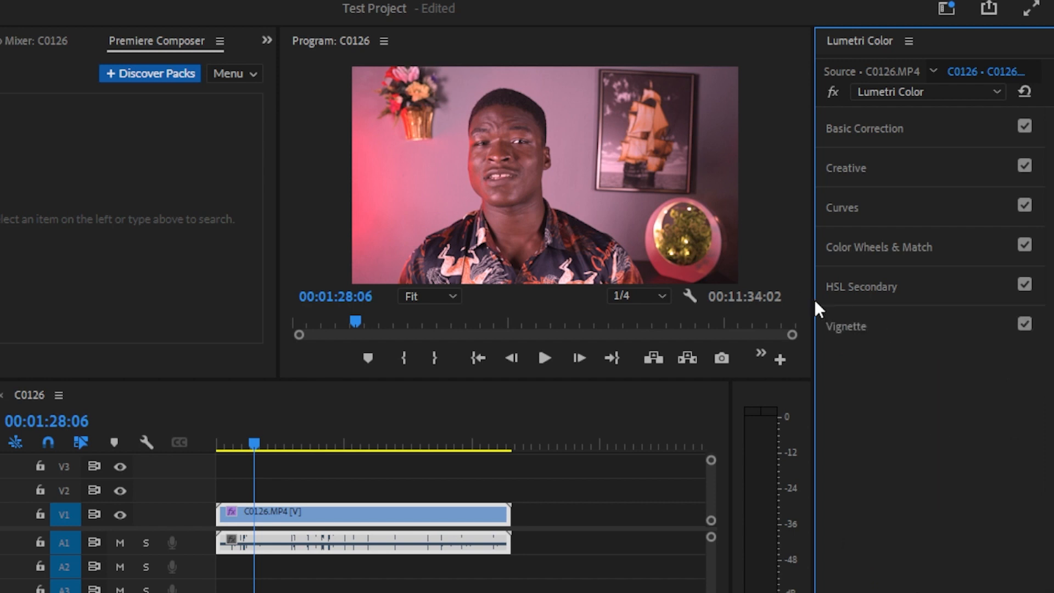
click(879, 333)
drag(967, 357, 1050, 363)
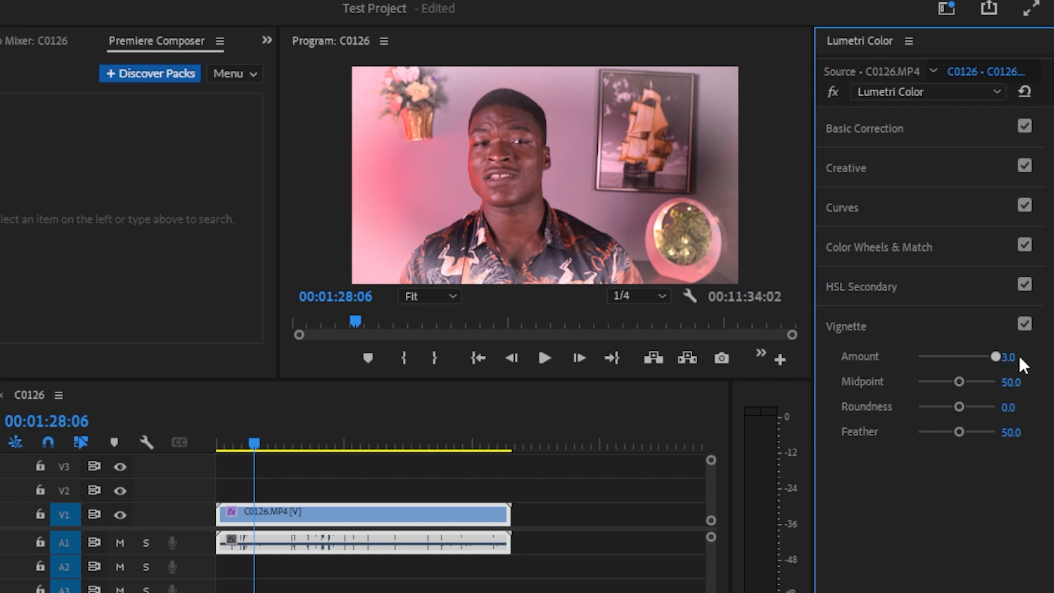
drag(1019, 358, 842, 345)
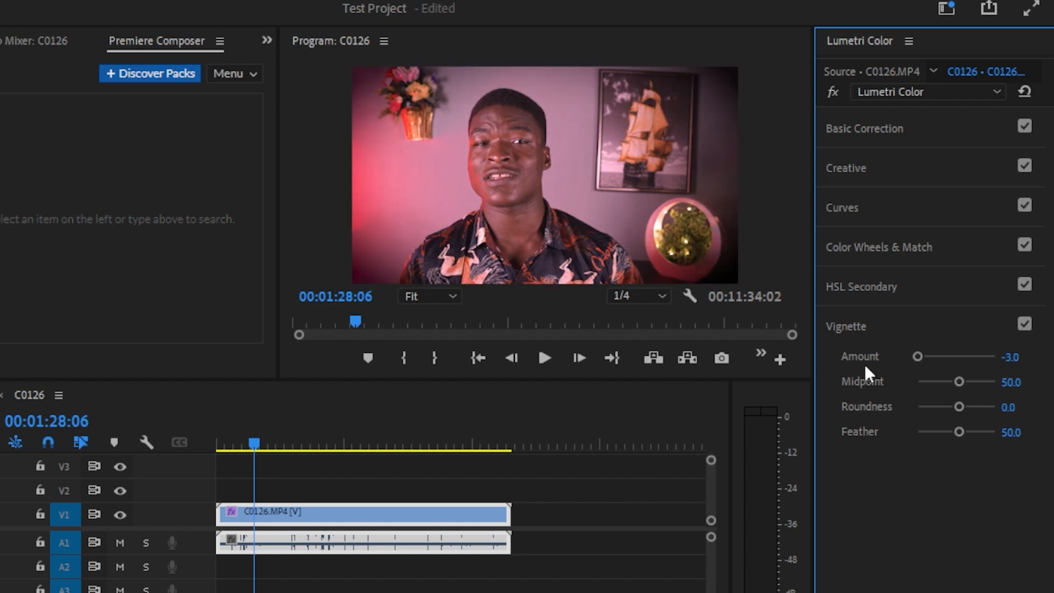
drag(958, 383, 931, 391)
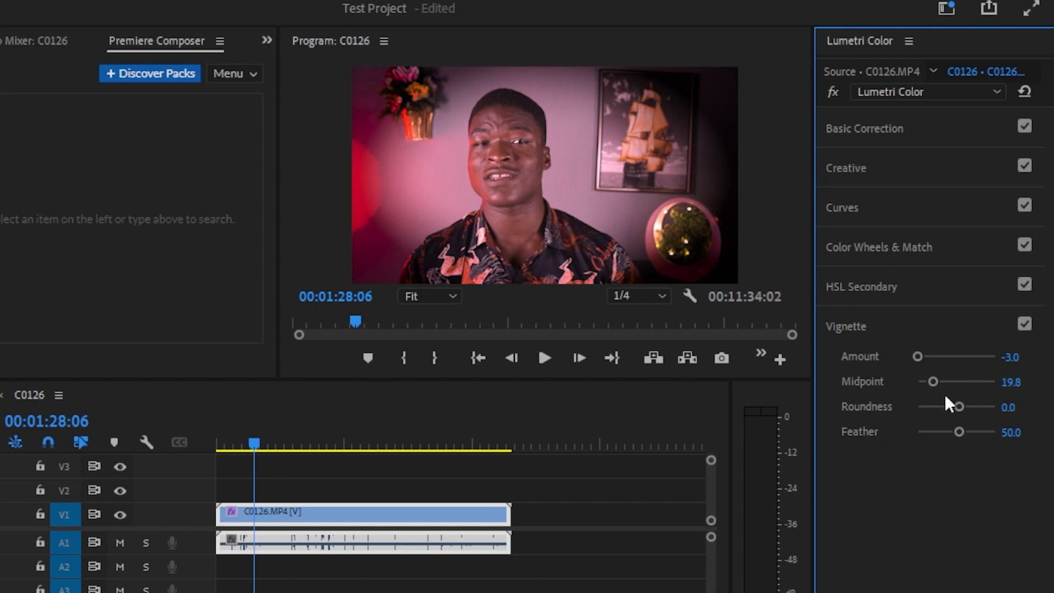
drag(964, 405, 977, 428)
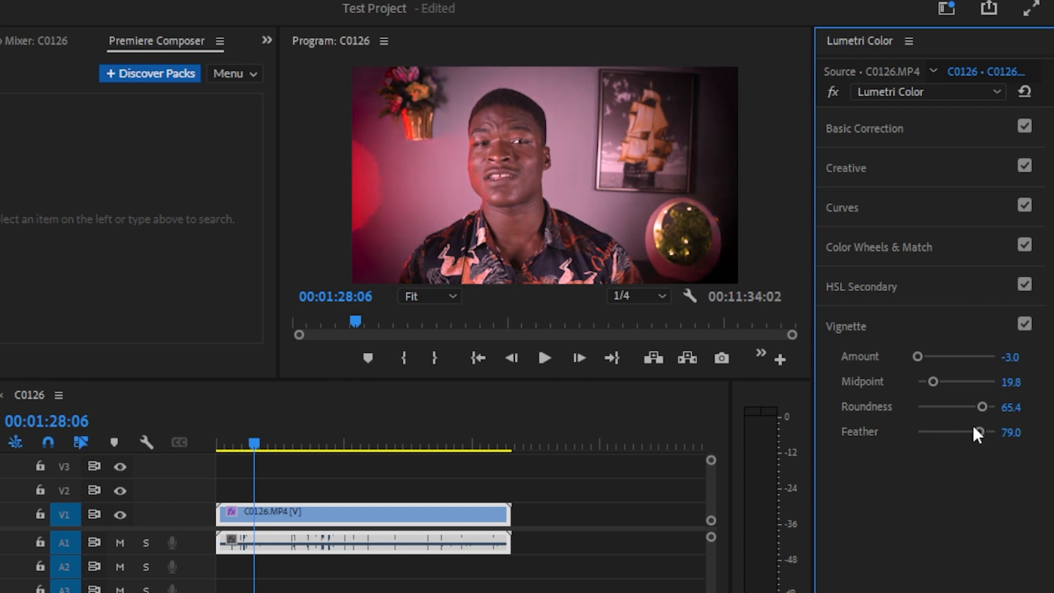
Compare the clip with Lumetri Color bypassed and active, disable the Vignette section, and compare the clip again without it
click(837, 94)
click(837, 91)
click(837, 91)
click(838, 91)
click(1024, 325)
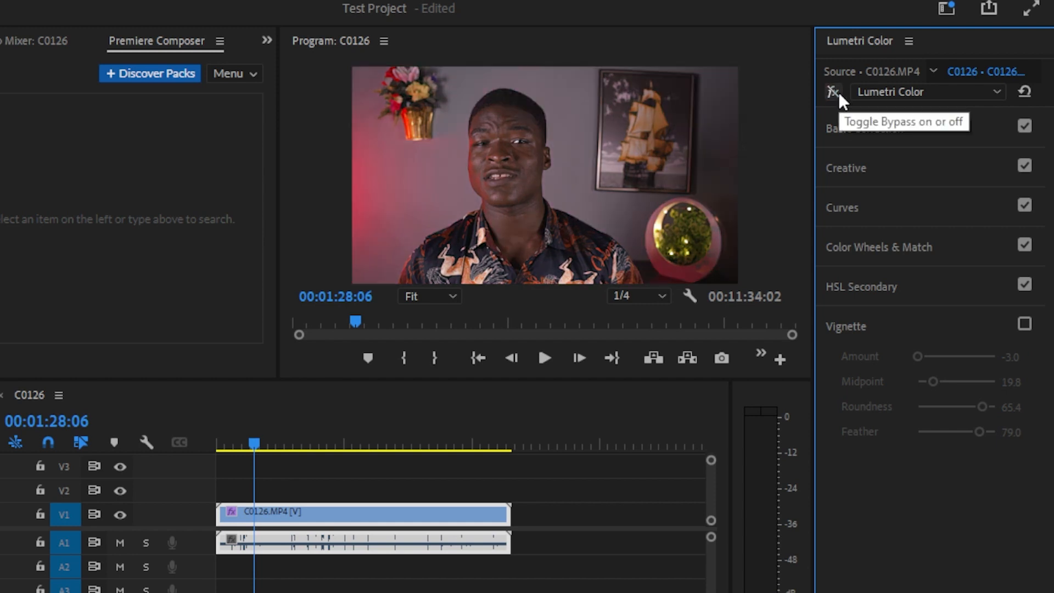
click(837, 91)
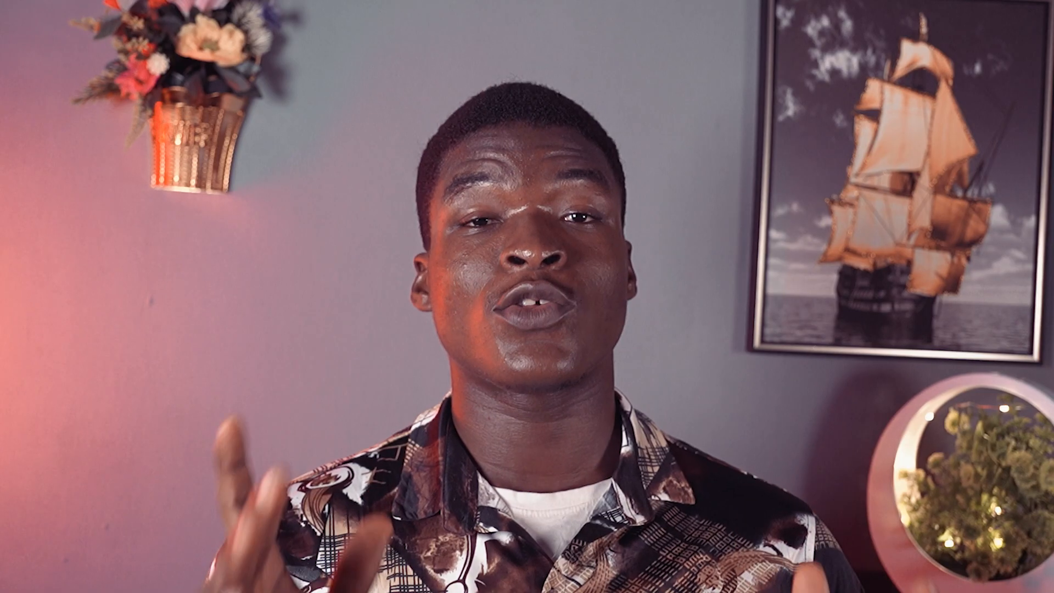